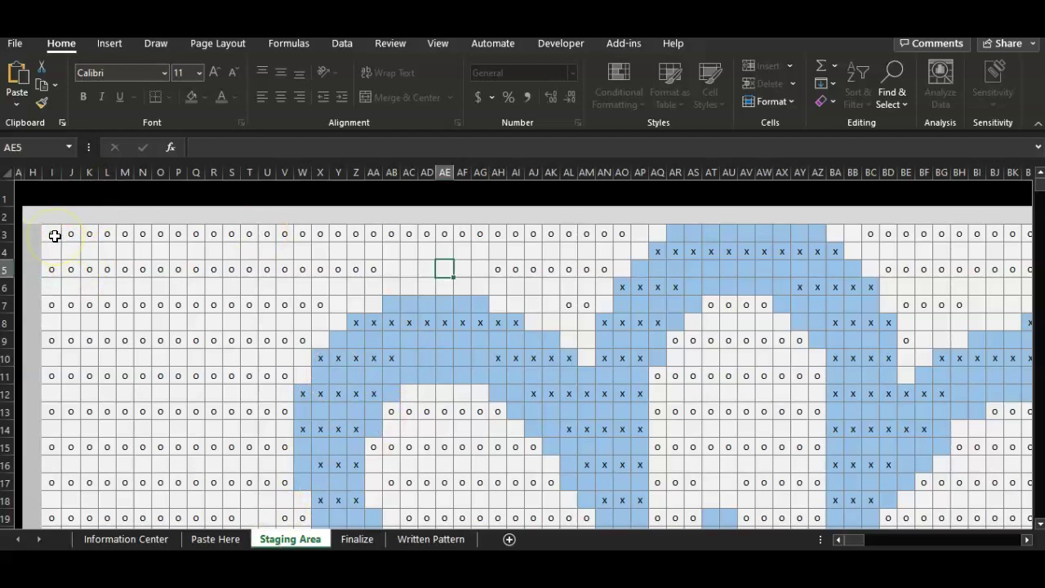
Select the 75-row by 77-column chart starting at I3 on Staging Area and copy it.
{"action": "mouse_move", "coordinate": [54, 235]}
{"action": "left_mouse_down"}
{"action": "mouse_move", "coordinate": [201, 301]}
{"action": "mouse_move", "coordinate": [887, 499]}
{"action": "mouse_move", "coordinate": [1026, 502]}
{"action": "mouse_move", "coordinate": [649, 476]}
{"action": "mouse_move", "coordinate": [792, 473]}
{"action": "mouse_move", "coordinate": [770, 478]}
{"action": "mouse_move", "coordinate": [841, 485]}
{"action": "mouse_move", "coordinate": [728, 495]}
{"action": "mouse_move", "coordinate": [807, 497]}
{"action": "mouse_move", "coordinate": [746, 499]}
{"action": "mouse_move", "coordinate": [769, 500]}
{"action": "mouse_move", "coordinate": [765, 543]}
{"action": "mouse_move", "coordinate": [770, 350]}
{"action": "mouse_move", "coordinate": [770, 392]}
{"action": "left_mouse_up"}
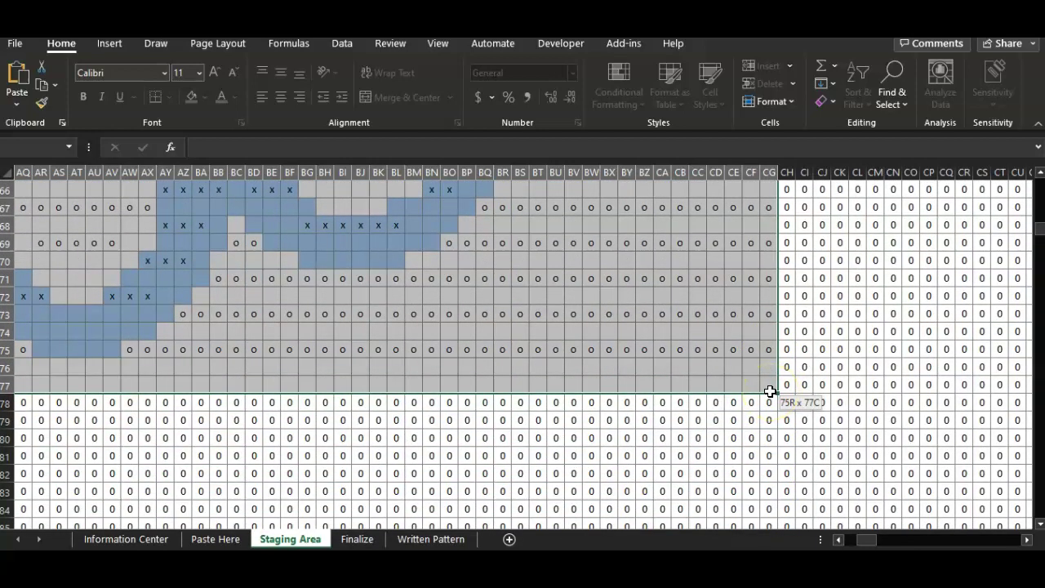
{"action": "left_click_drag", "start_coordinate": [769, 392], "coordinate": [770, 392]}
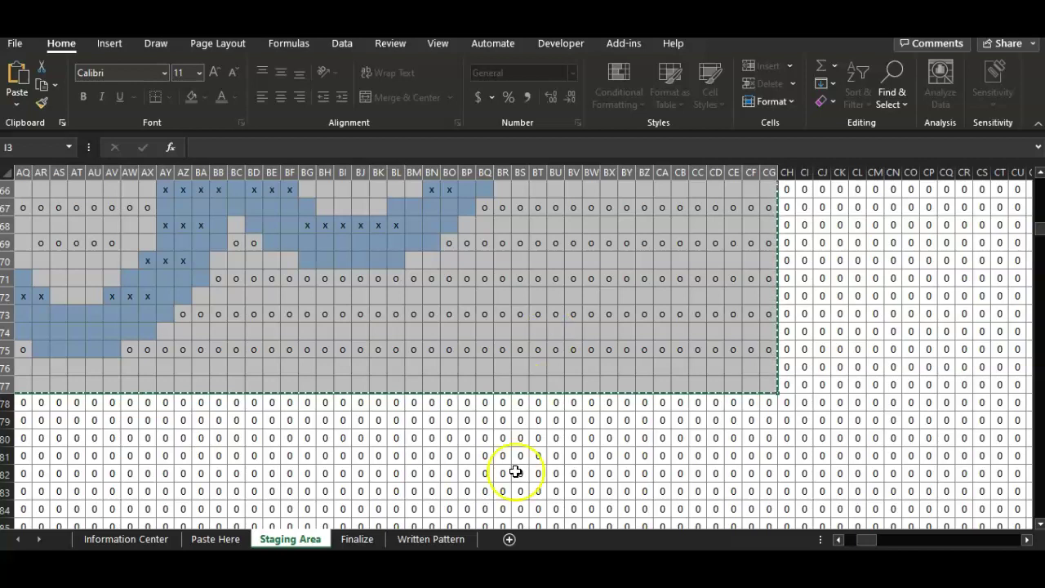
Paste the copied chart into the Finalize sheet at cell I3.
{"action": "left_click", "coordinate": [358, 539]}
{"action": "scroll", "coordinate": [372, 427], "scroll_direction": "up", "scroll_amount": 3}
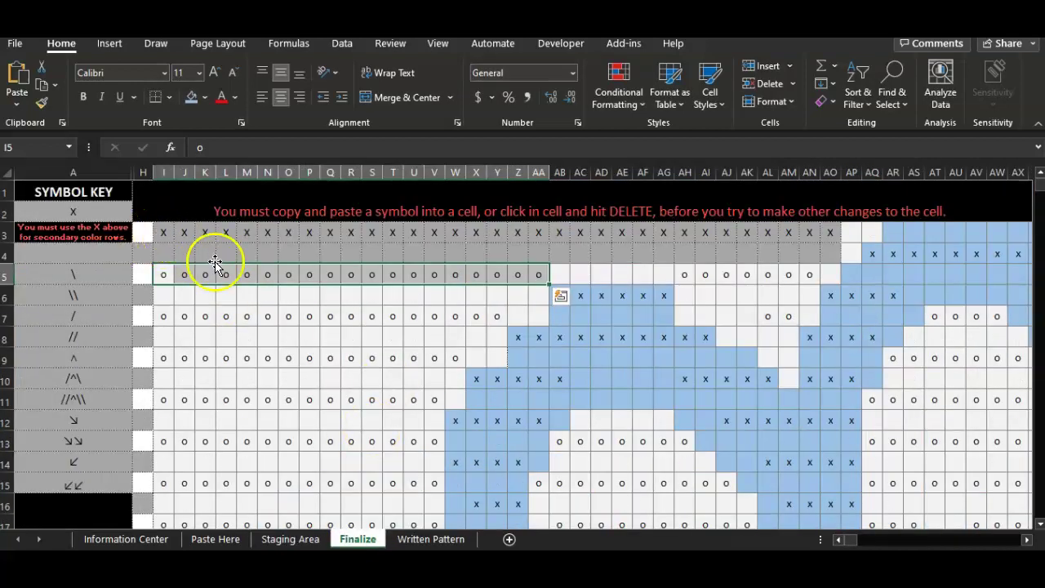
{"action": "left_click", "coordinate": [158, 230]}
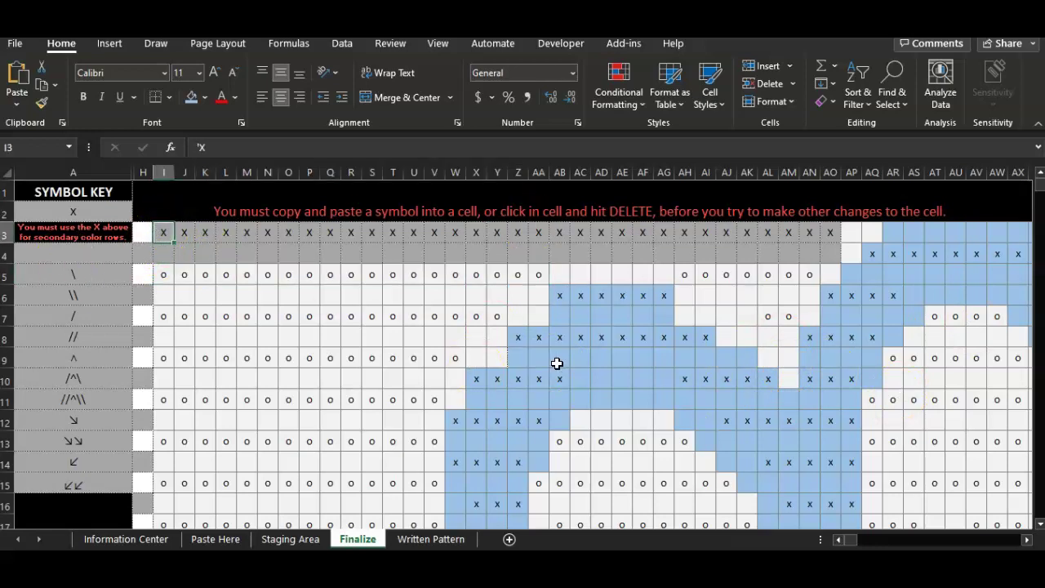
{"action": "key", "text": "ctrl+v"}
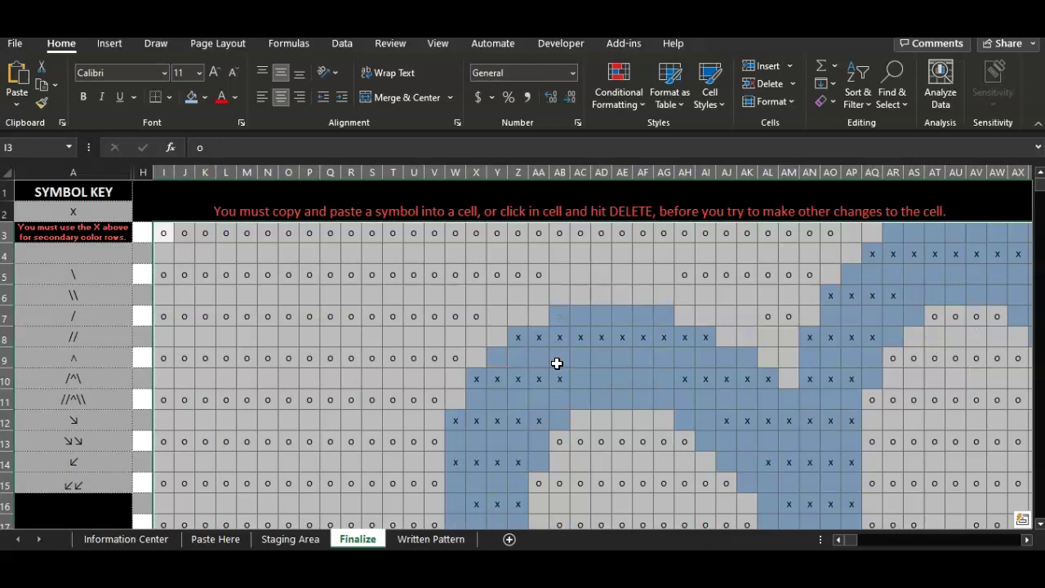
{"action": "left_click", "coordinate": [557, 363]}
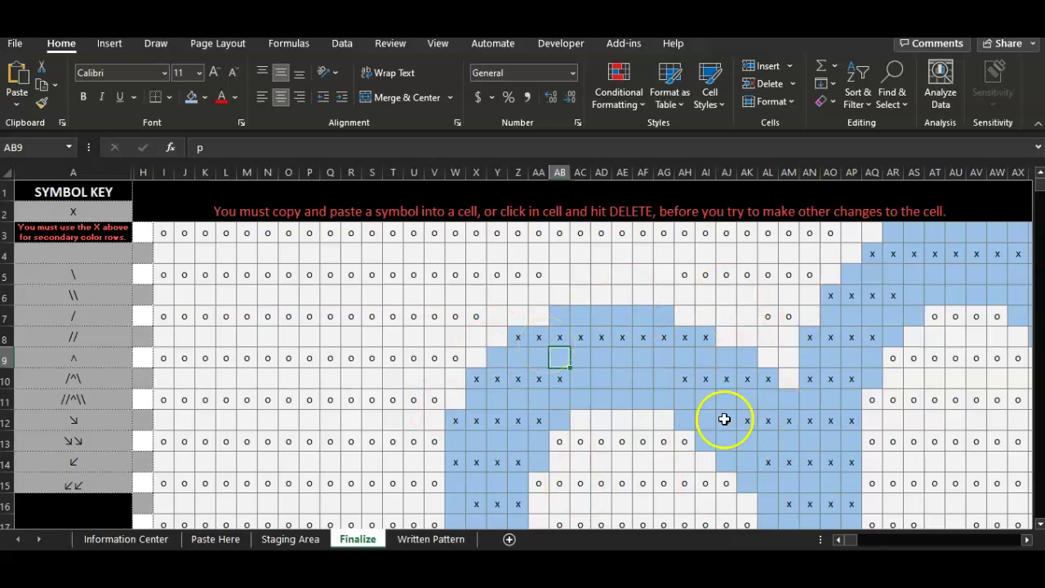
Check the symbols in cell I3 and the blank cell H3 beside the pasted chart.
{"action": "left_click", "coordinate": [165, 233]}
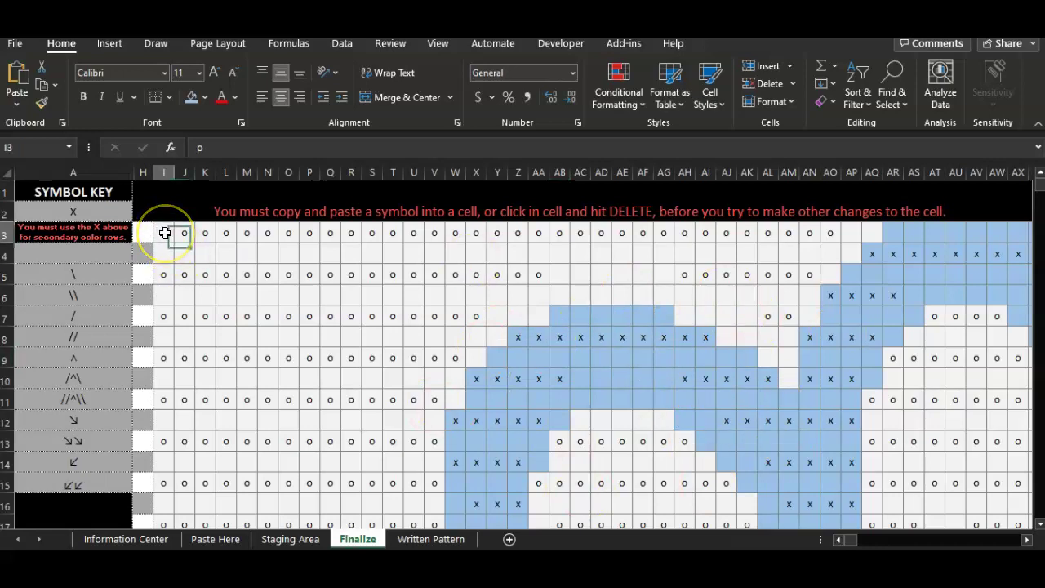
{"action": "left_click", "coordinate": [165, 233]}
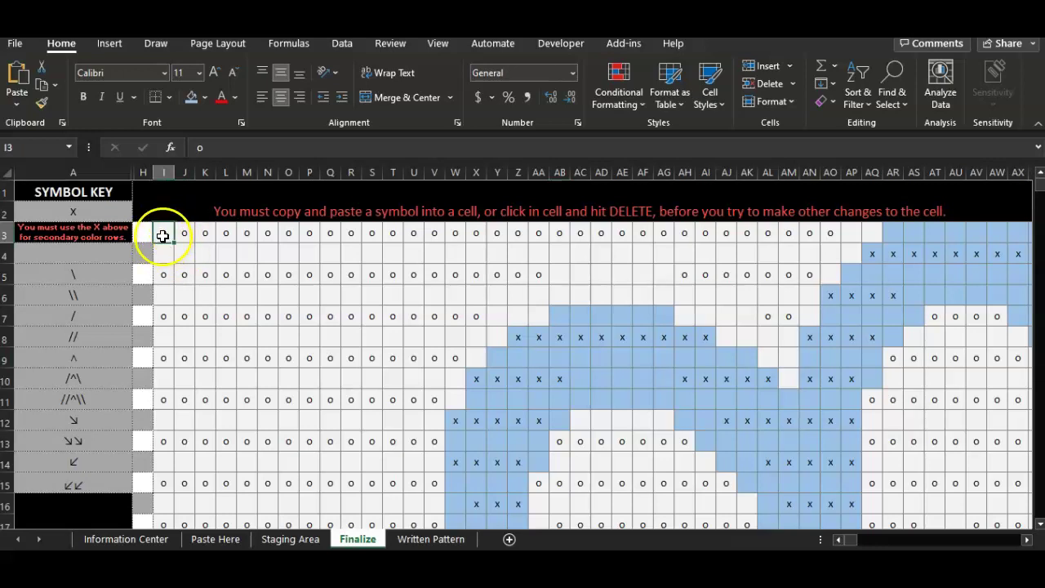
{"action": "left_click", "coordinate": [145, 231]}
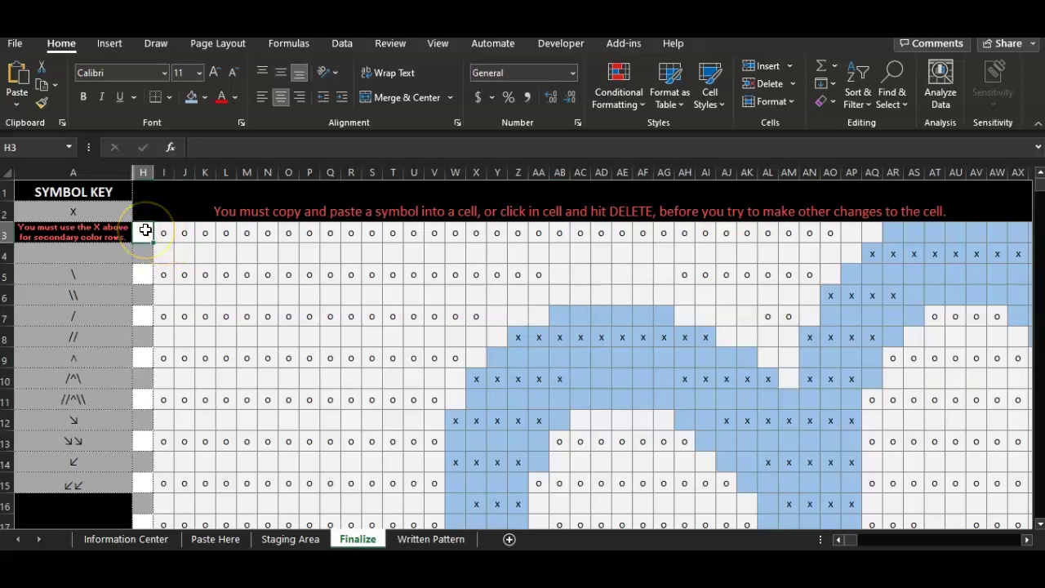
{"action": "left_click", "coordinate": [163, 230]}
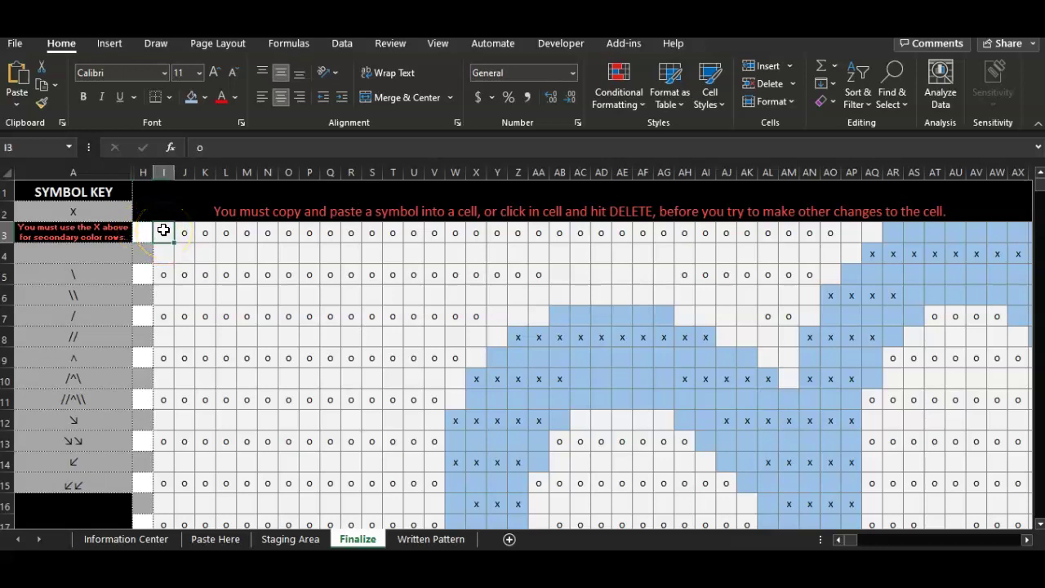
{"action": "left_click", "coordinate": [163, 233]}
{"action": "left_click", "coordinate": [760, 441]}
{"action": "left_click", "coordinate": [311, 296]}
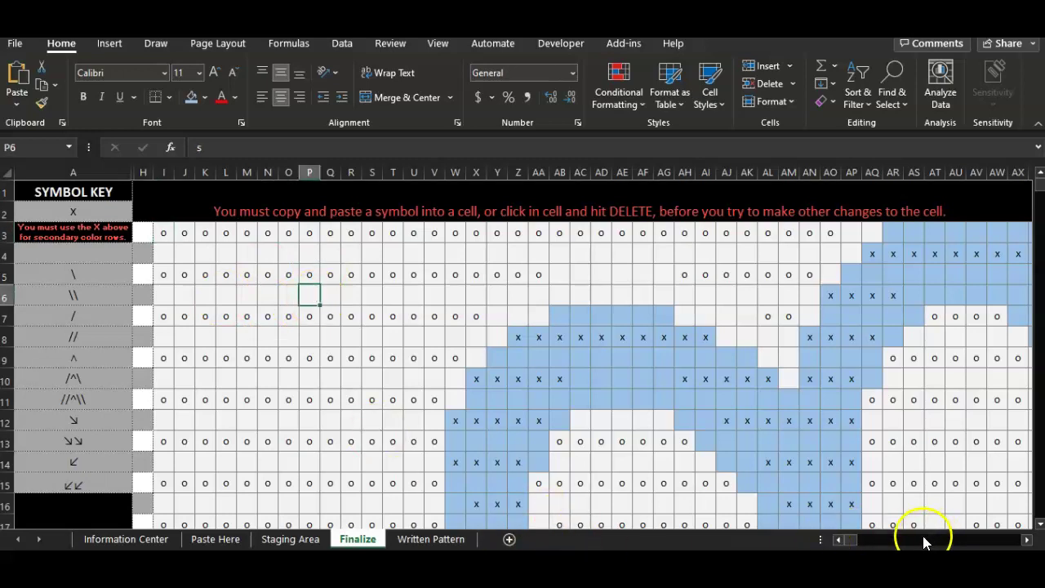
{"action": "scroll", "coordinate": [518, 351], "scroll_direction": "down", "scroll_amount": 7}
{"action": "scroll", "coordinate": [517, 350], "scroll_direction": "down", "scroll_amount": 20}
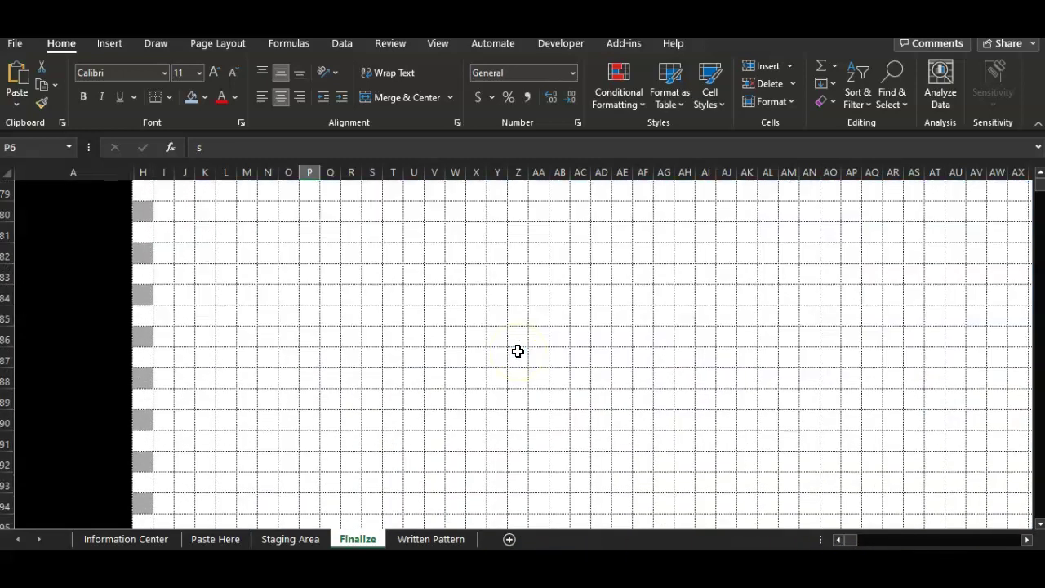
{"action": "scroll", "coordinate": [518, 350], "scroll_direction": "up", "scroll_amount": 3}
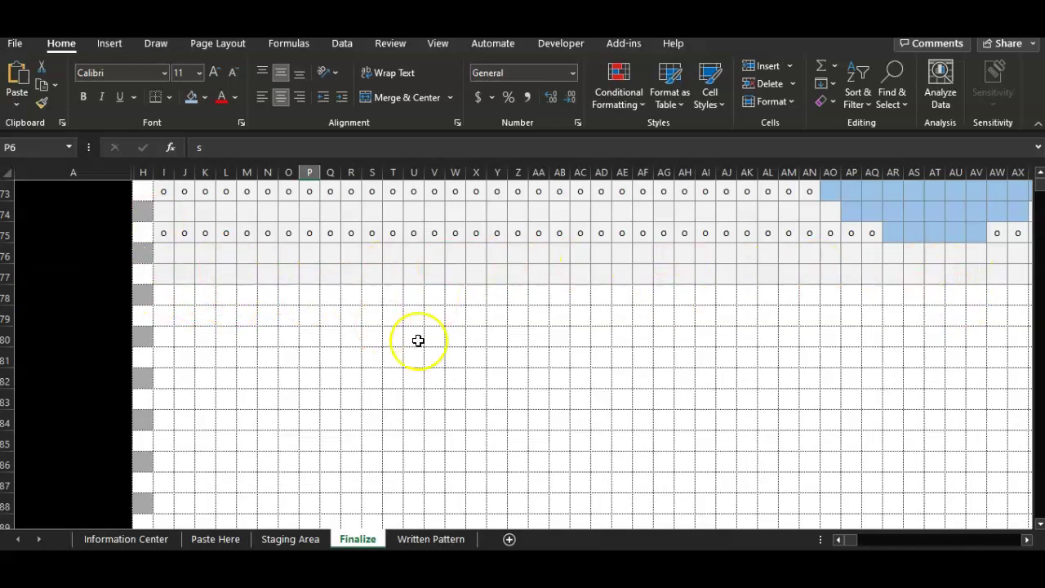
{"action": "scroll", "coordinate": [487, 412], "scroll_direction": "up", "scroll_amount": 3}
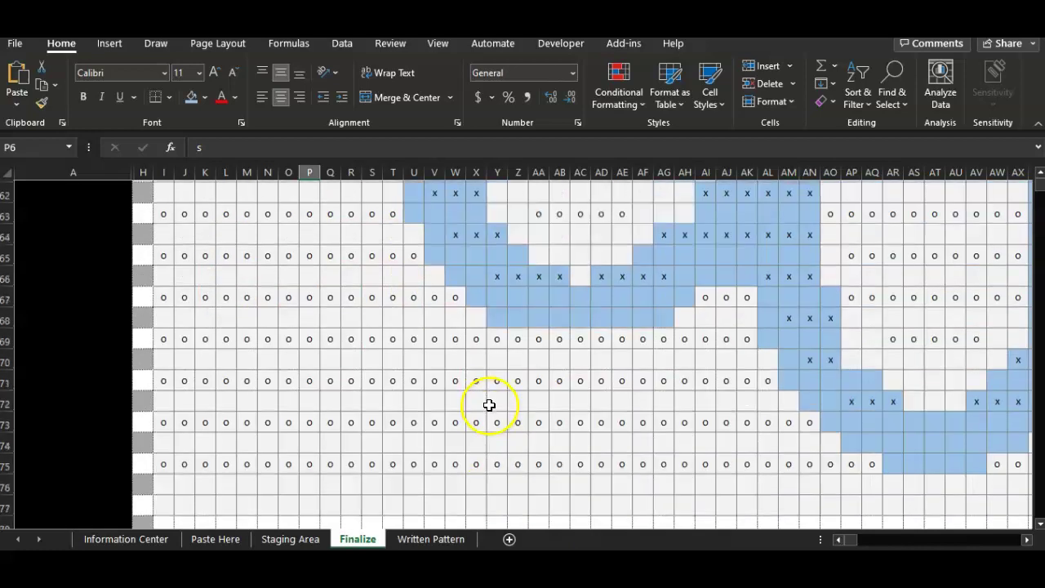
{"action": "scroll", "coordinate": [428, 401], "scroll_direction": "up", "scroll_amount": 20}
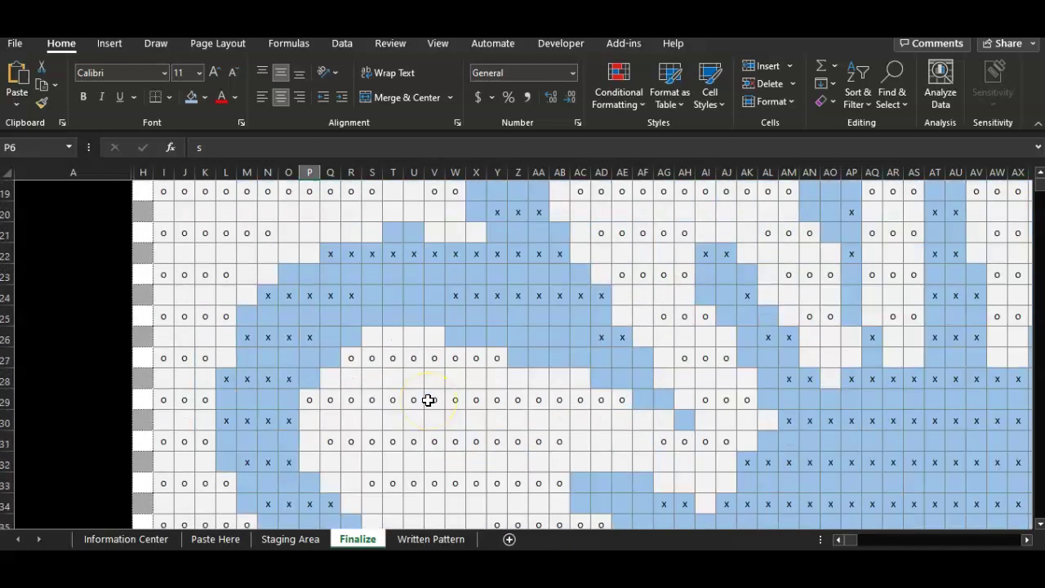
{"action": "scroll", "coordinate": [369, 342], "scroll_direction": "up", "scroll_amount": 1}
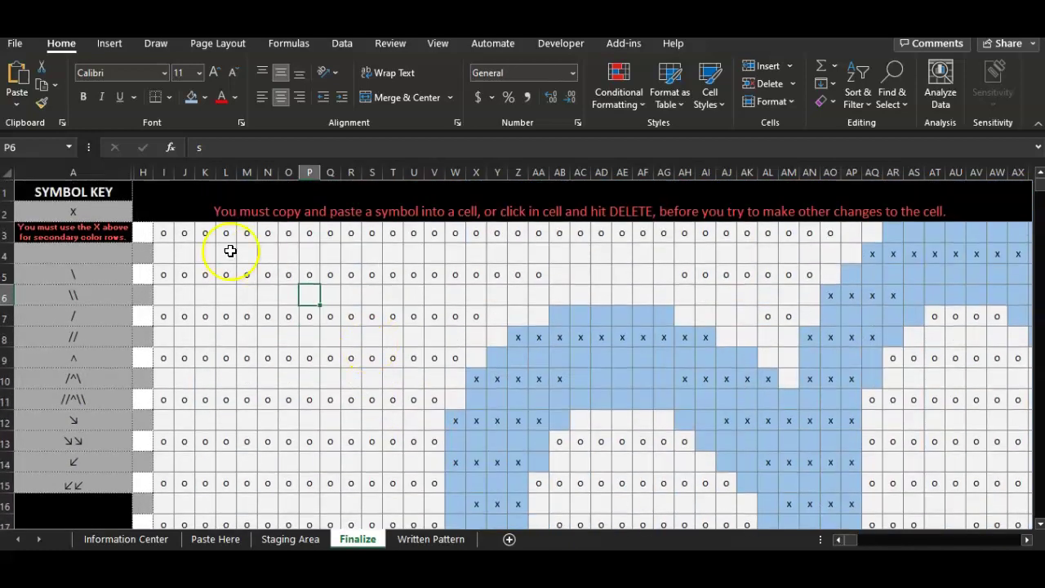
Inspect chart cells I3, I4, J4, AB9, T7, AA8 and X8 in the blue area.
{"action": "left_click", "coordinate": [166, 235]}
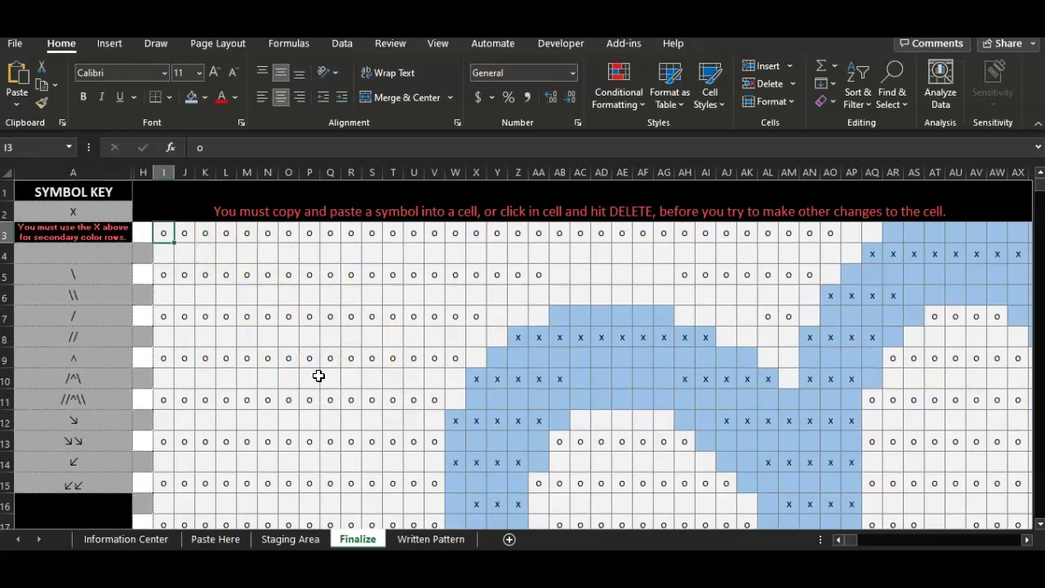
{"action": "key", "text": "Down"}
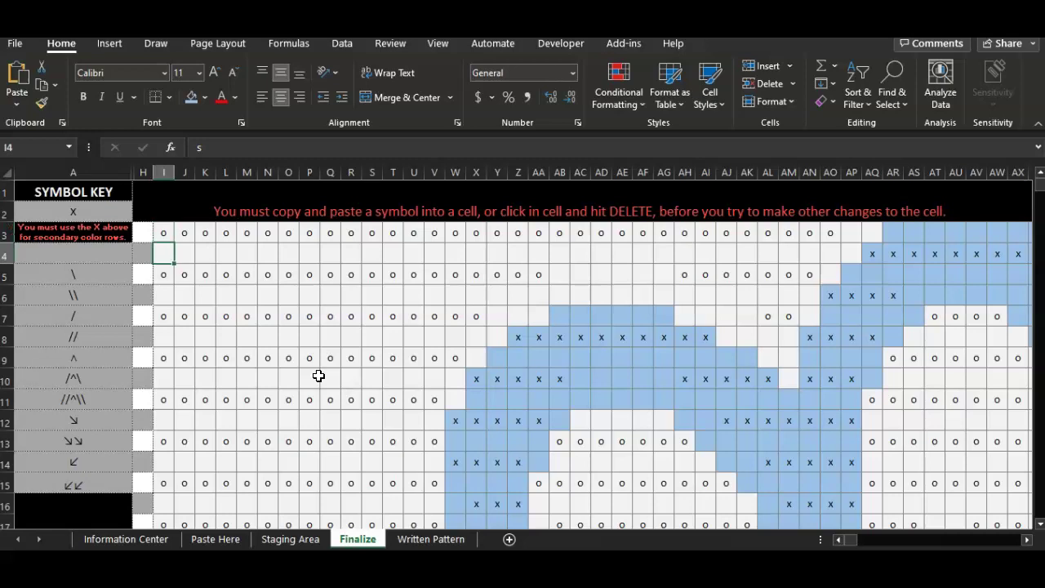
{"action": "left_click", "coordinate": [179, 255]}
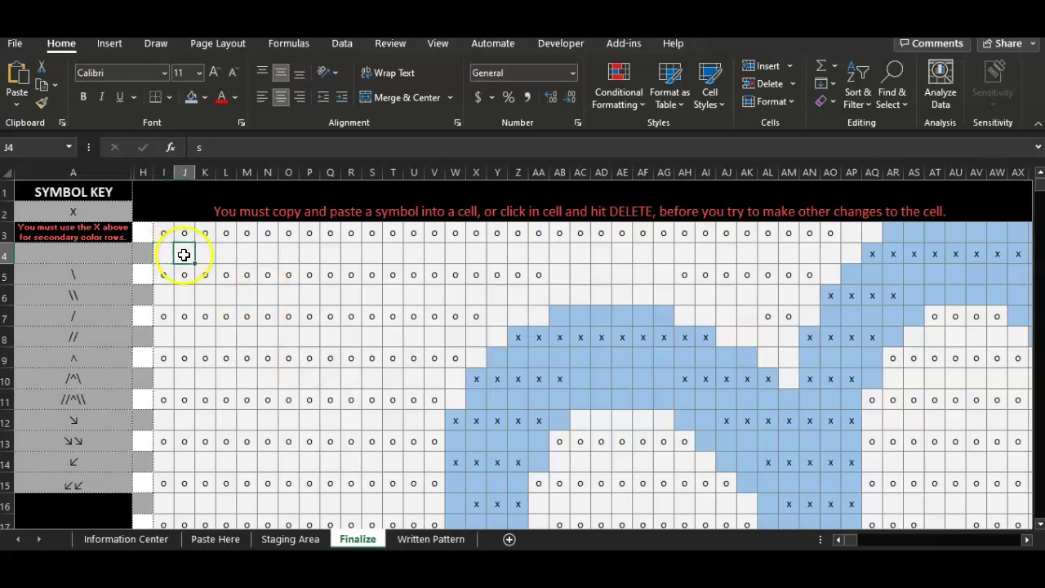
{"action": "left_click", "coordinate": [553, 352]}
{"action": "left_click", "coordinate": [392, 317]}
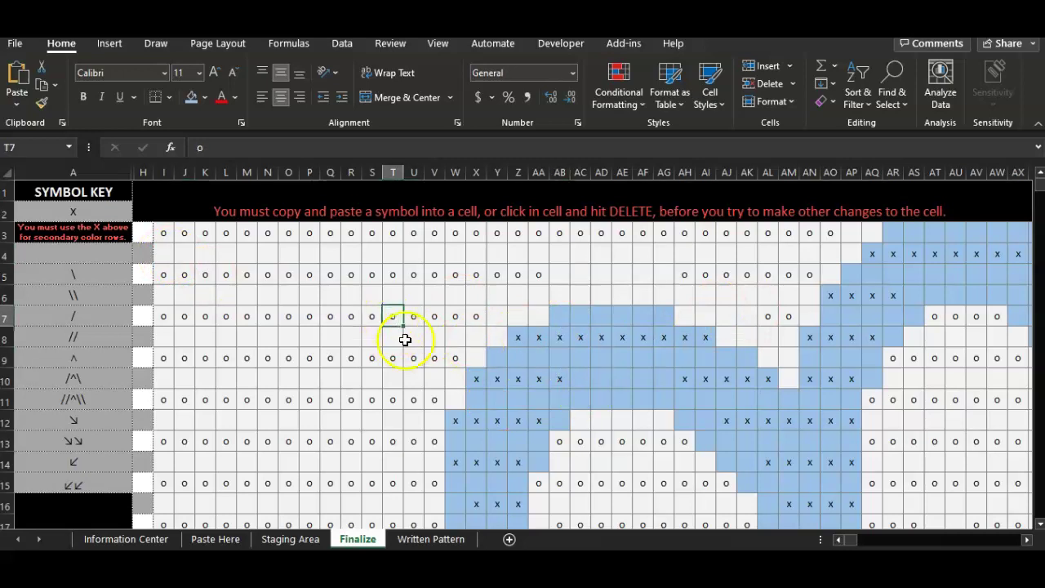
{"action": "left_click", "coordinate": [533, 336]}
{"action": "left_click", "coordinate": [482, 341]}
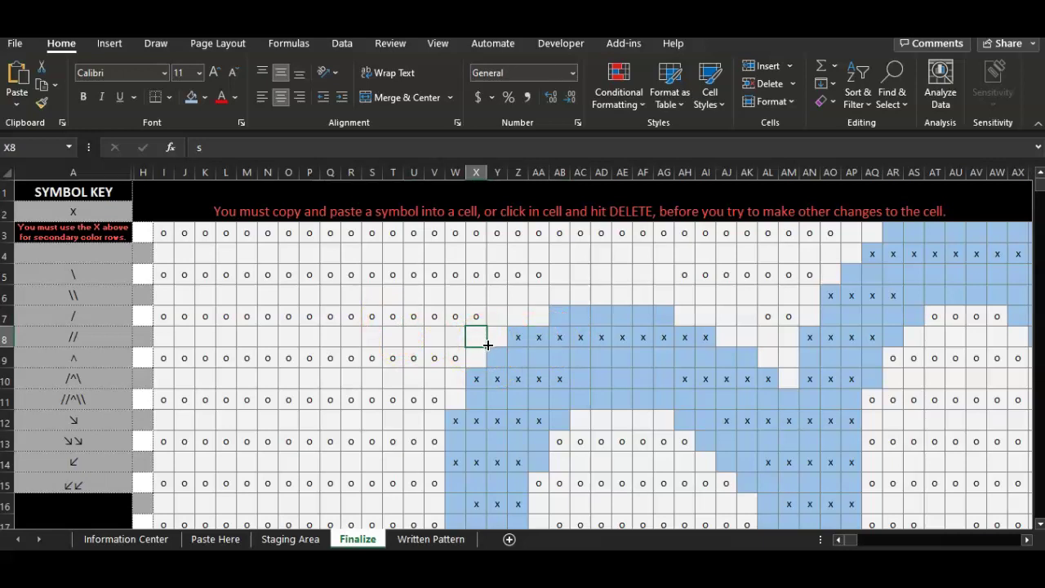
{"action": "left_click_drag", "start_coordinate": [487, 344], "coordinate": [347, 339]}
{"action": "left_click", "coordinate": [273, 315]}
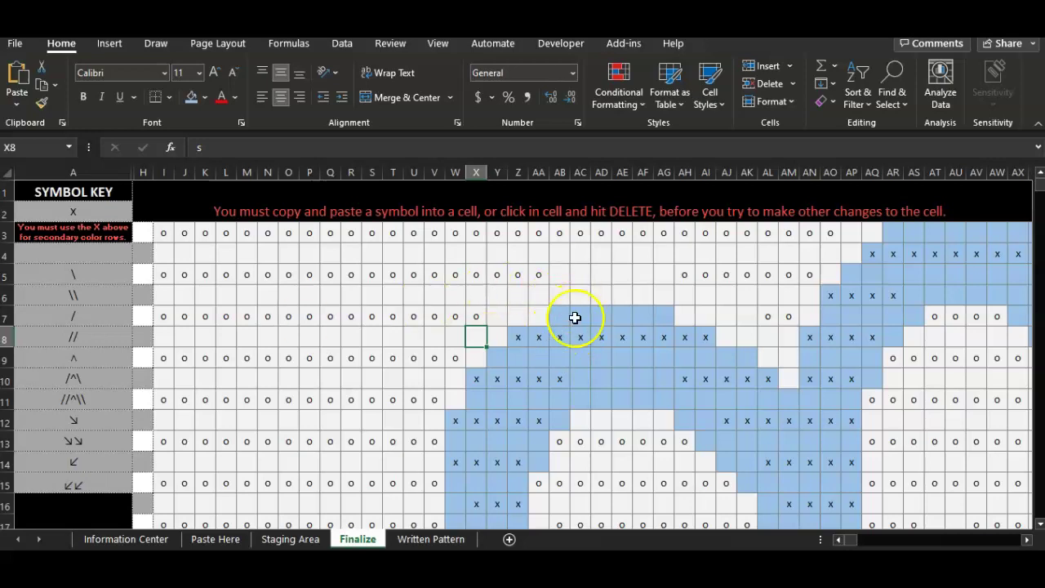
Enter x in cell AB6 and o in cell AE4.
{"action": "double_click", "coordinate": [557, 294]}
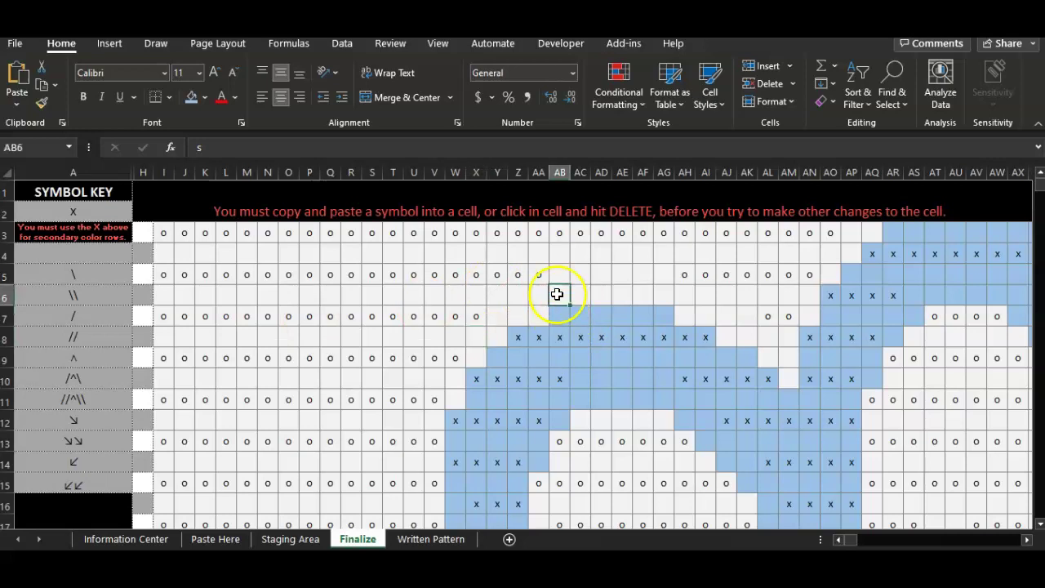
{"action": "type", "text": "x"}
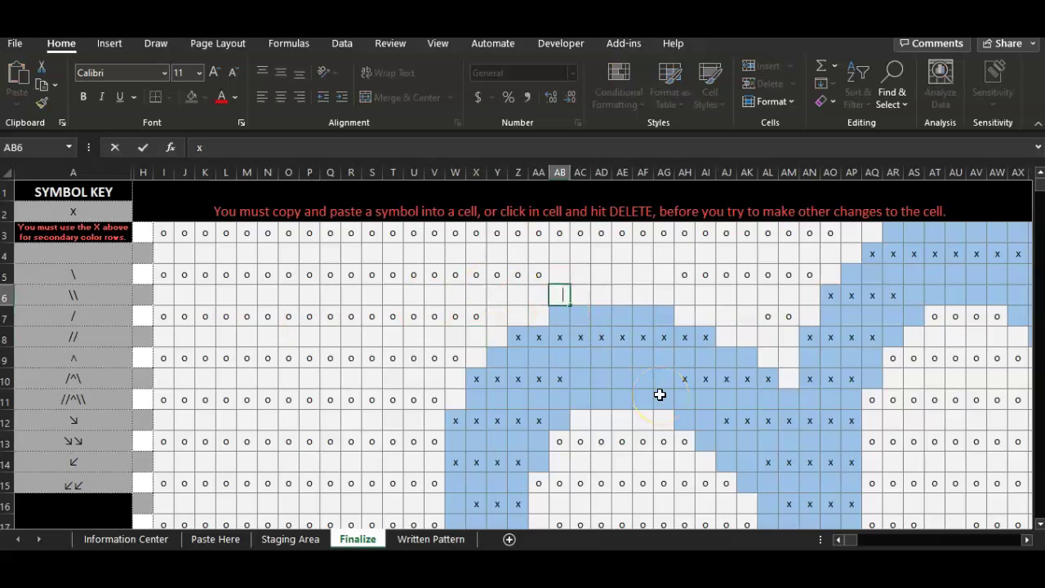
{"action": "key", "text": "Return"}
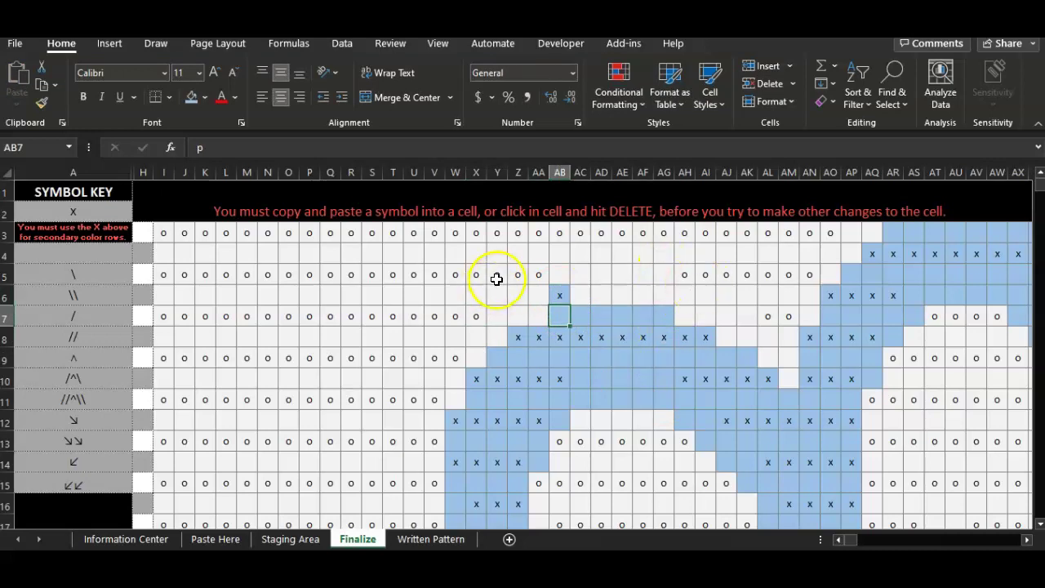
{"action": "left_click", "coordinate": [621, 250]}
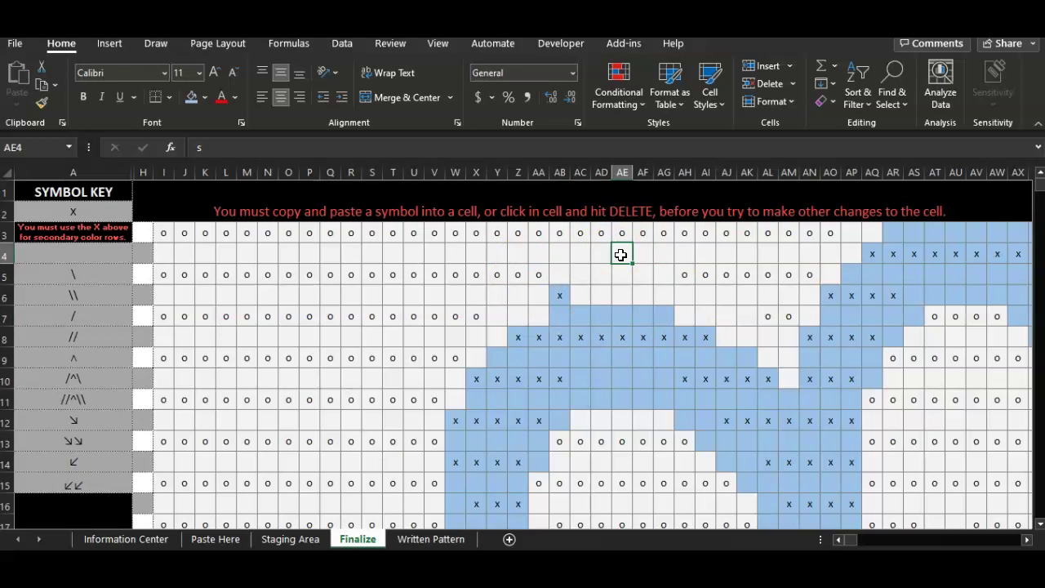
{"action": "type", "text": "o"}
{"action": "key", "text": "Return"}
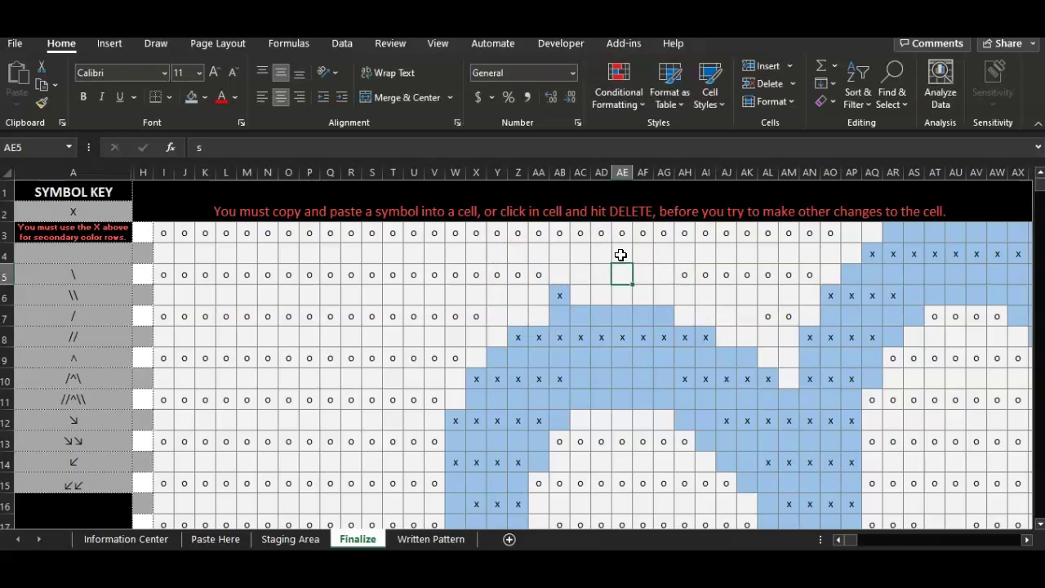
Clear the symbols from cells AE4 and AB6, leaving AB6 blank.
{"action": "left_click", "coordinate": [897, 335]}
{"action": "left_click", "coordinate": [620, 258]}
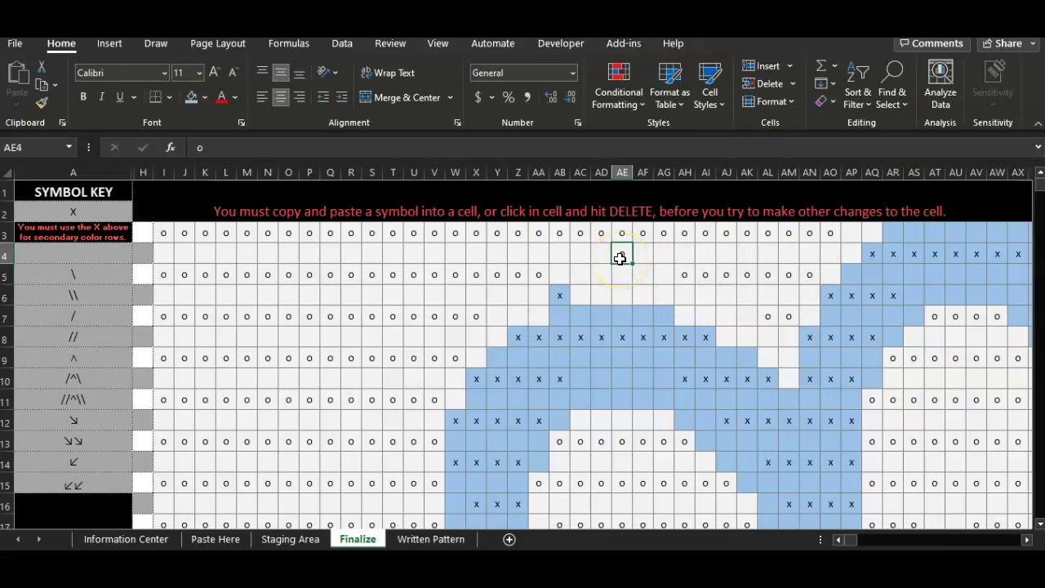
{"action": "key", "text": "Delete"}
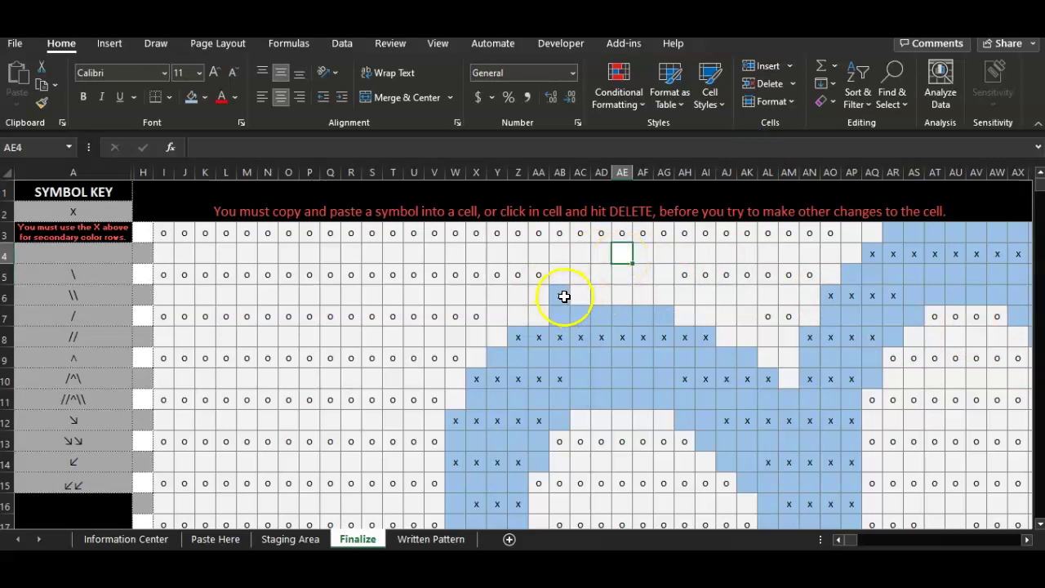
{"action": "left_click", "coordinate": [561, 296]}
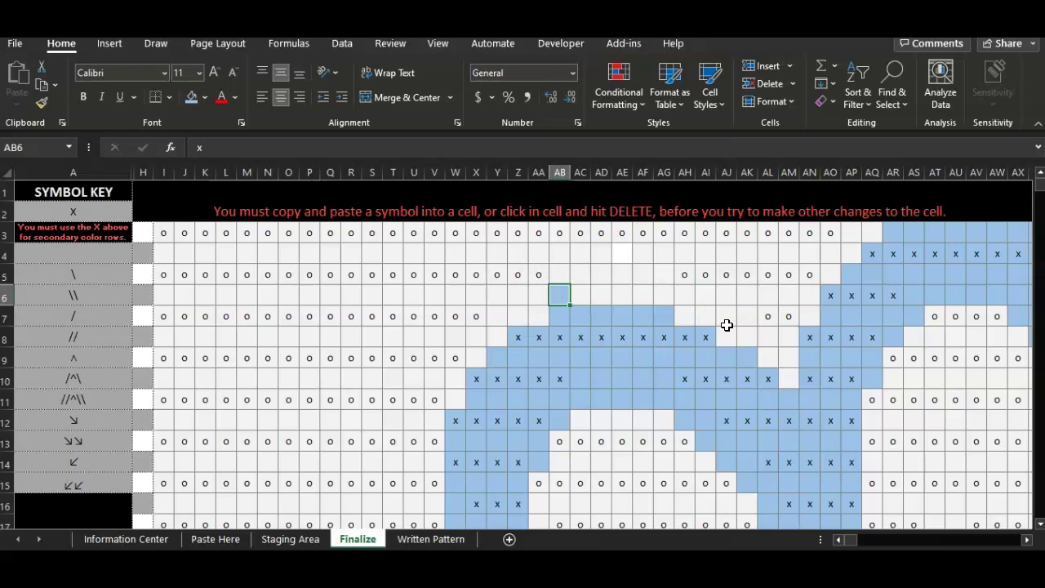
{"action": "key", "text": "Delete"}
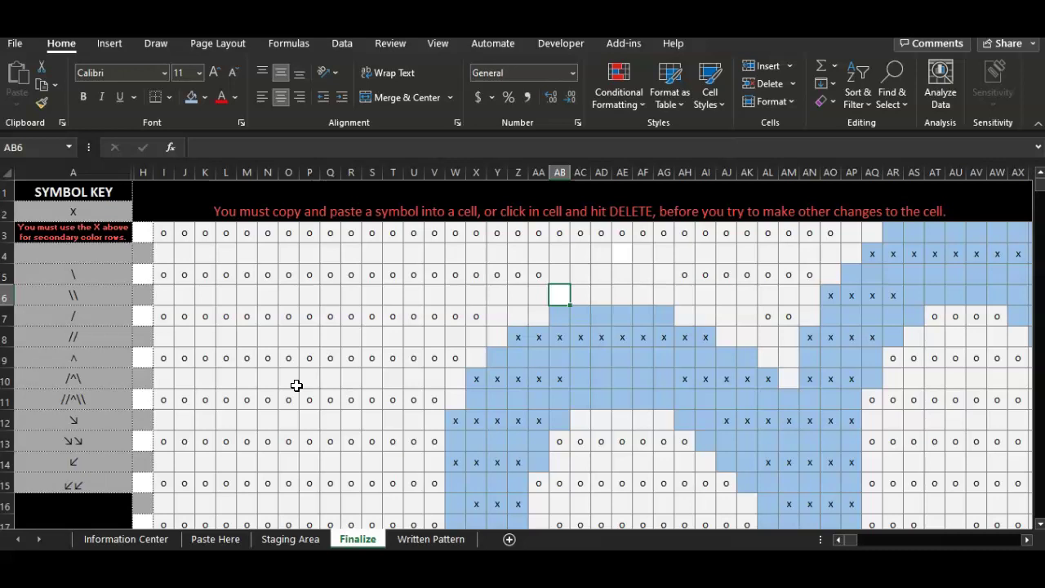
Delete the stray s from N6 and undo a trial green fill so it stays white.
{"action": "left_click", "coordinate": [268, 297]}
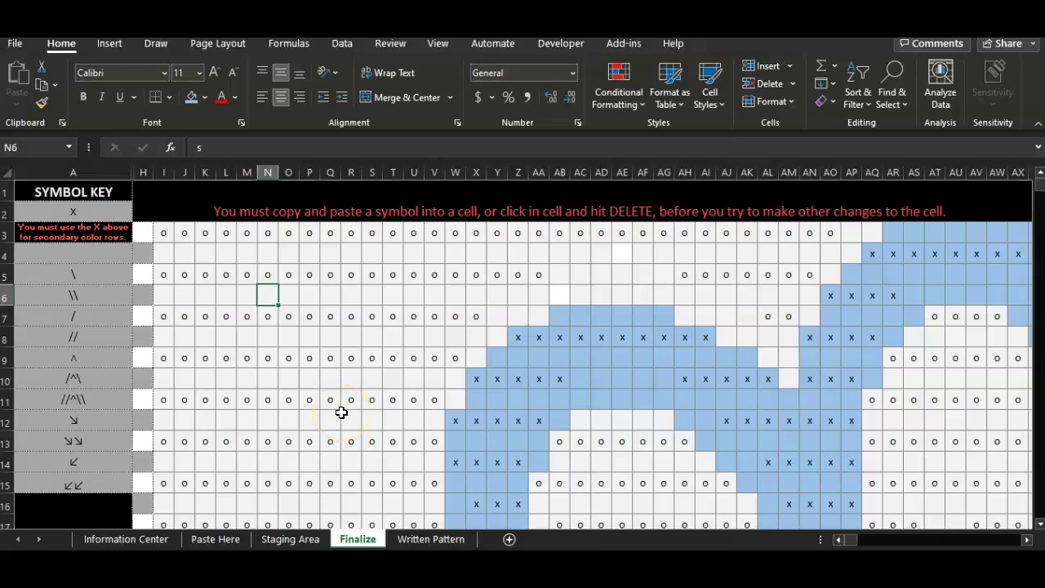
{"action": "left_click", "coordinate": [204, 98]}
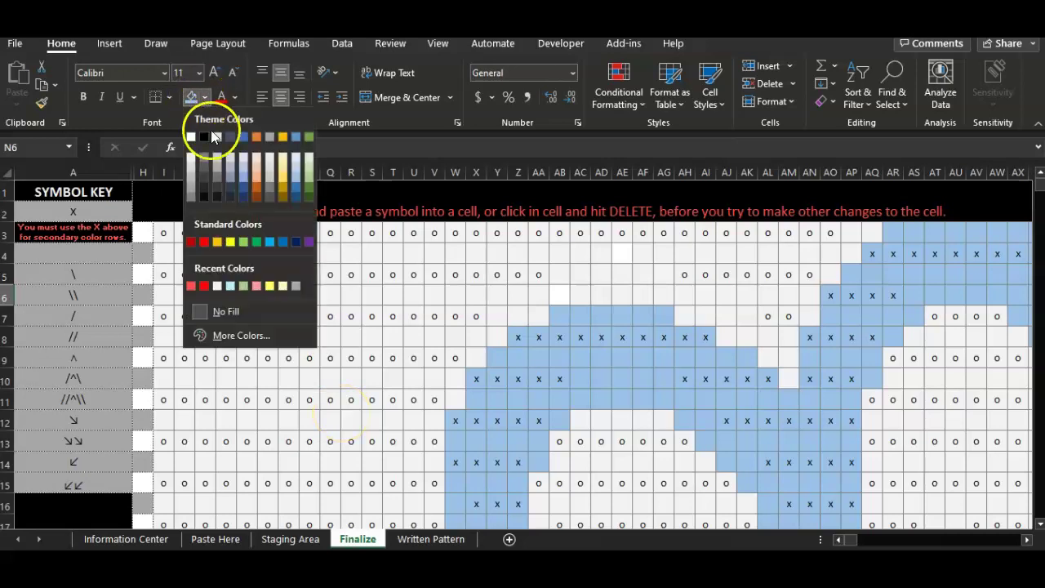
{"action": "left_click", "coordinate": [260, 232]}
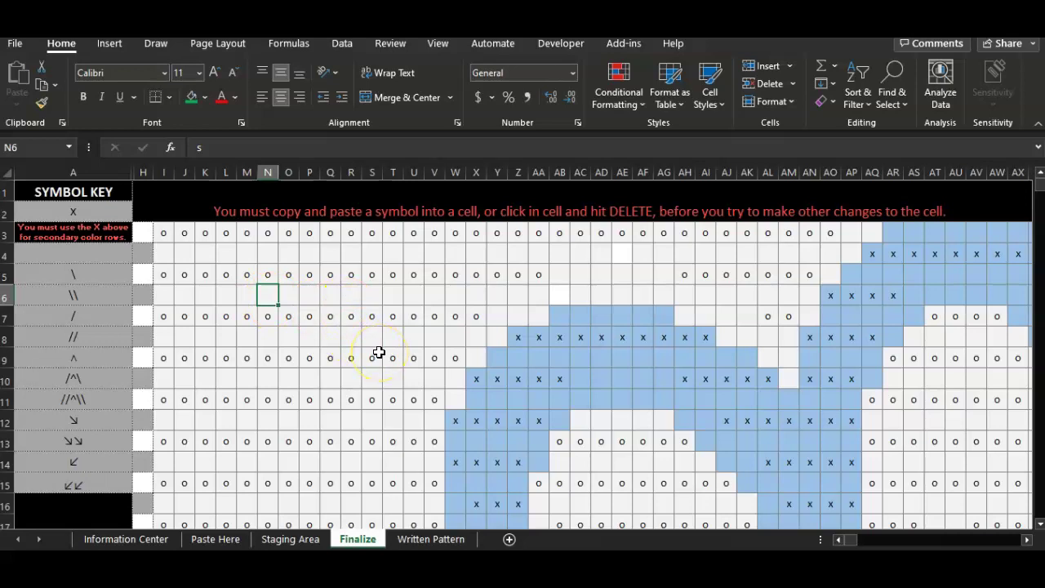
{"action": "left_click", "coordinate": [265, 290]}
{"action": "key", "text": "Delete"}
{"action": "left_click", "coordinate": [191, 98]}
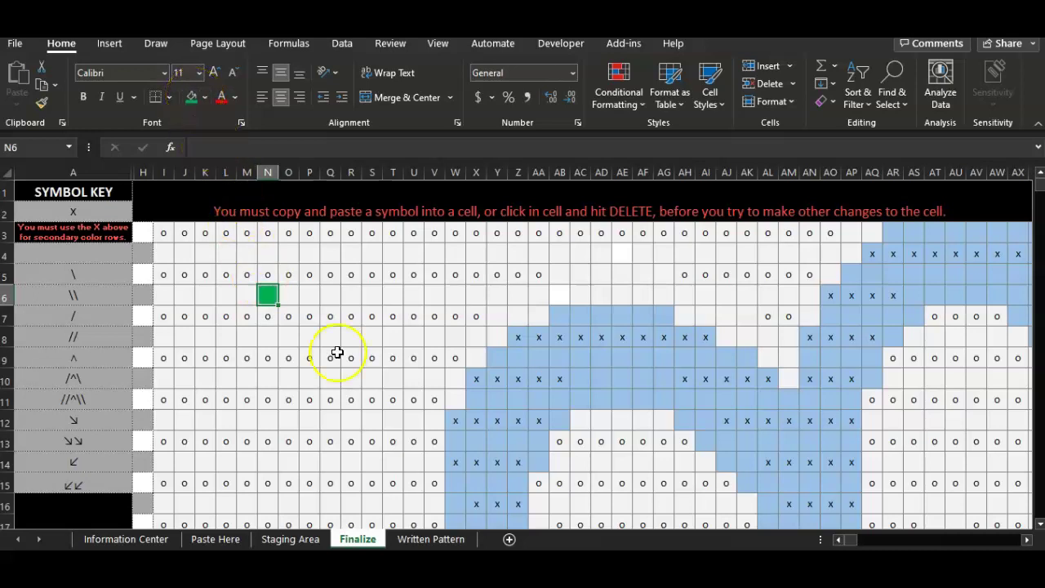
{"action": "key", "text": "ctrl+z"}
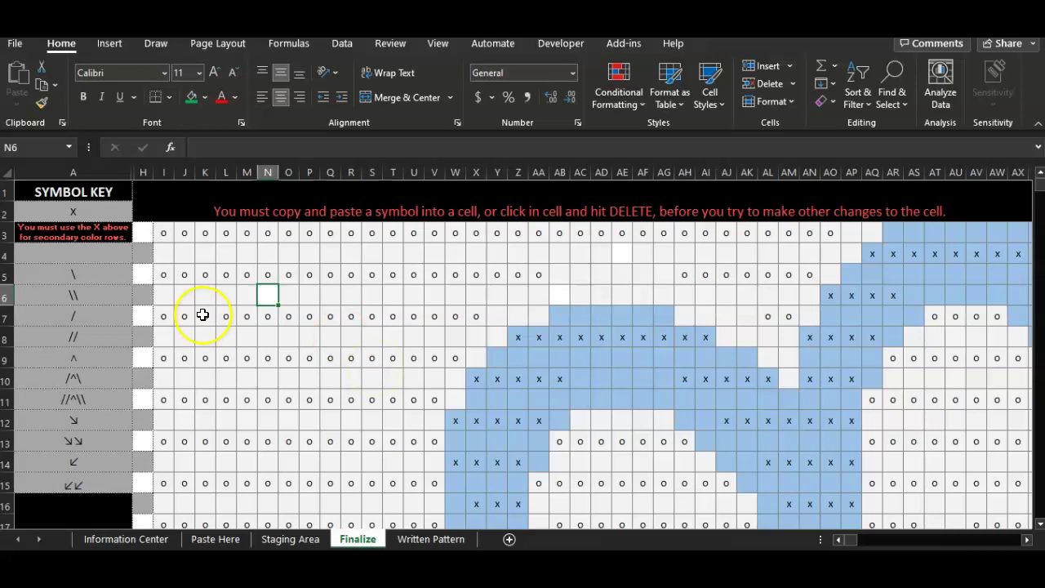
{"action": "left_click", "coordinate": [78, 254]}
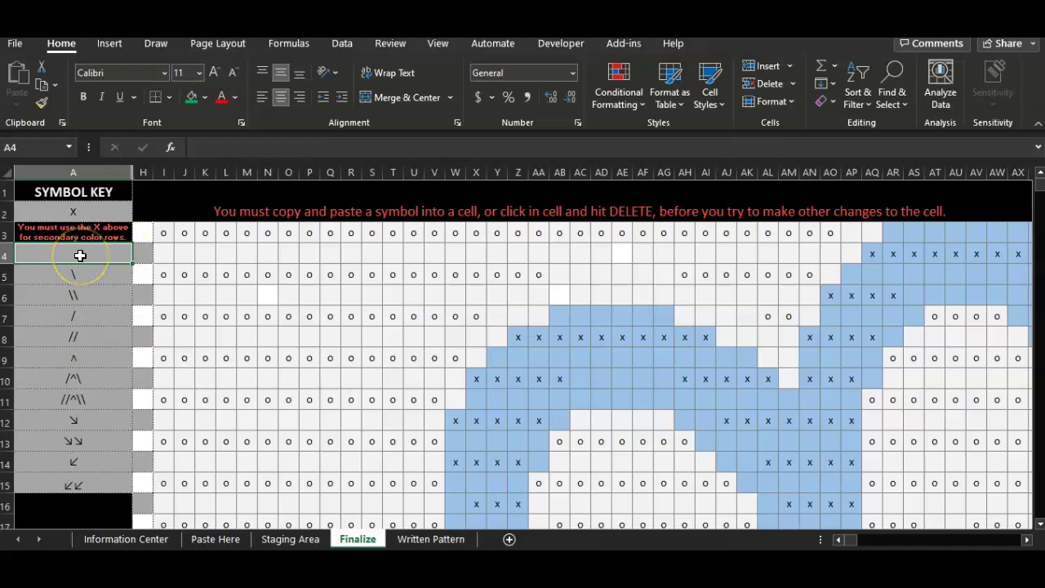
{"action": "left_click", "coordinate": [76, 253]}
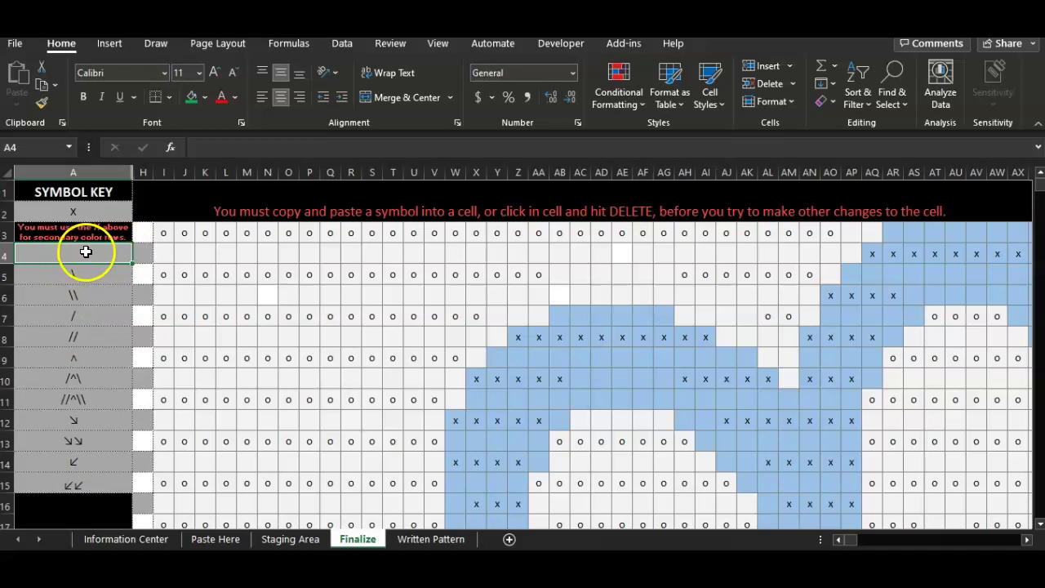
{"action": "key", "text": "ctrl+c"}
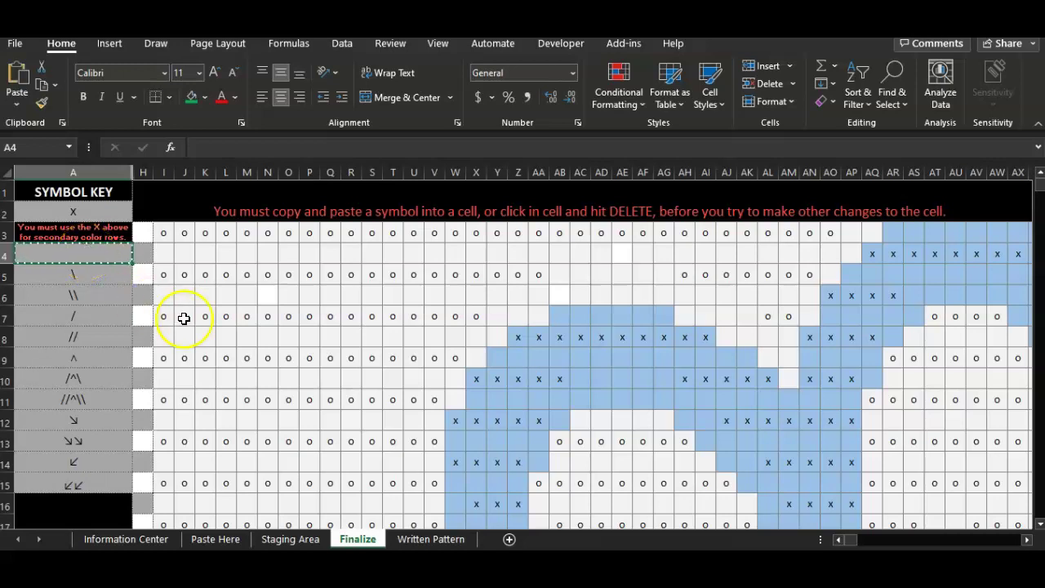
{"action": "left_click", "coordinate": [290, 335]}
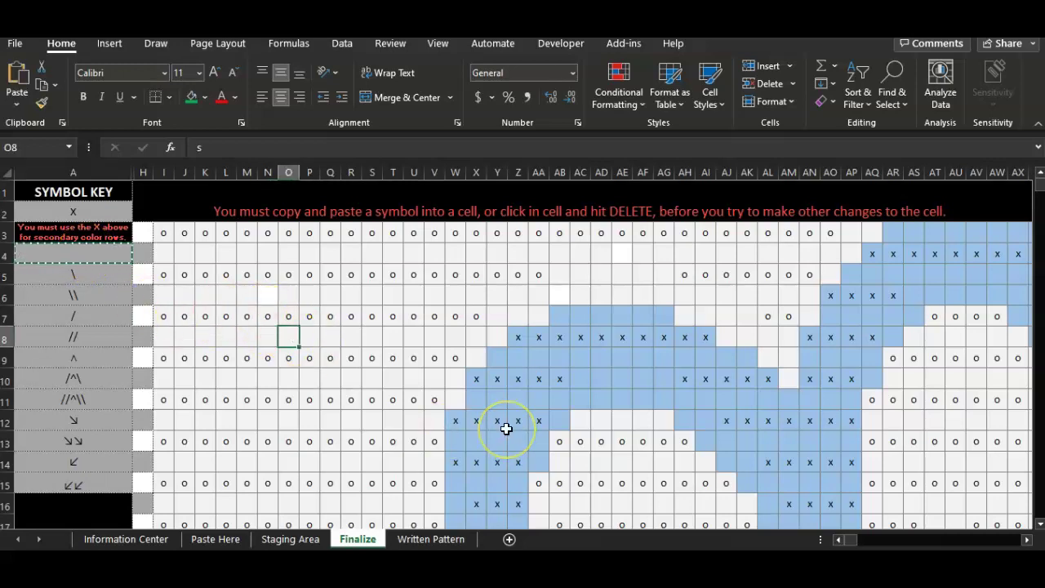
{"action": "key", "text": "ctrl+v"}
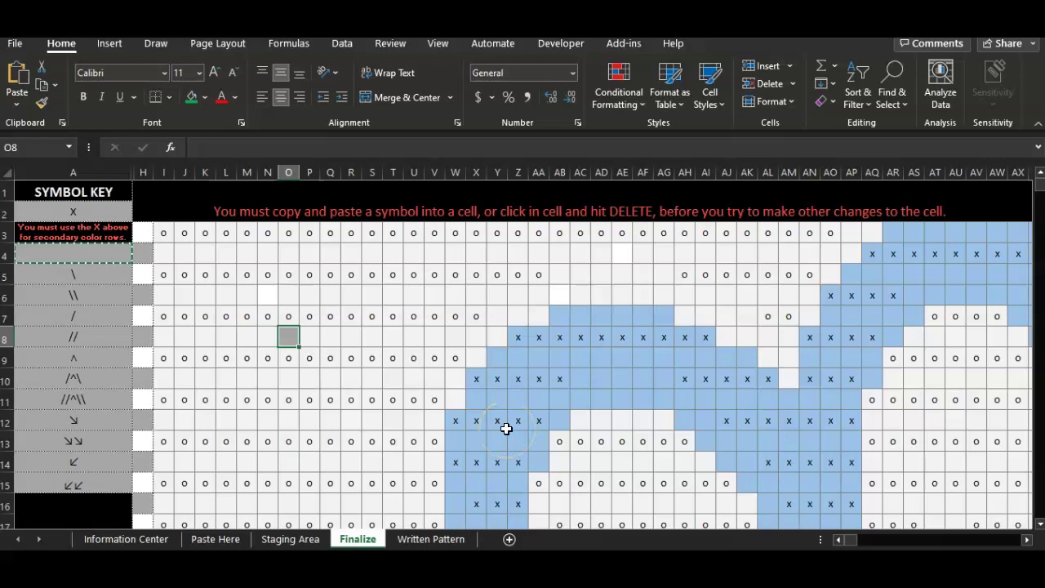
{"action": "left_click", "coordinate": [191, 97]}
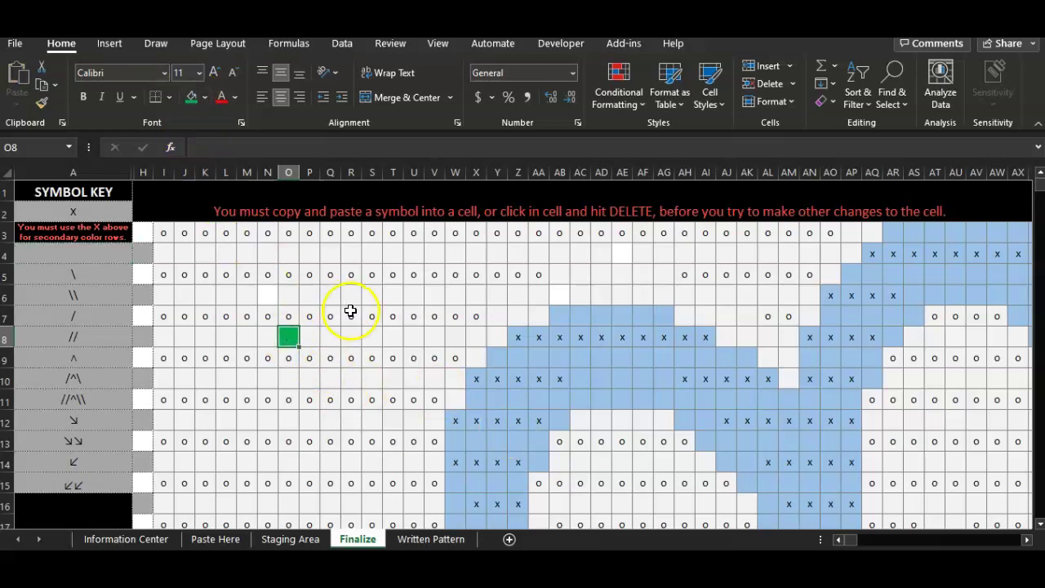
{"action": "key", "text": "ctrl+z"}
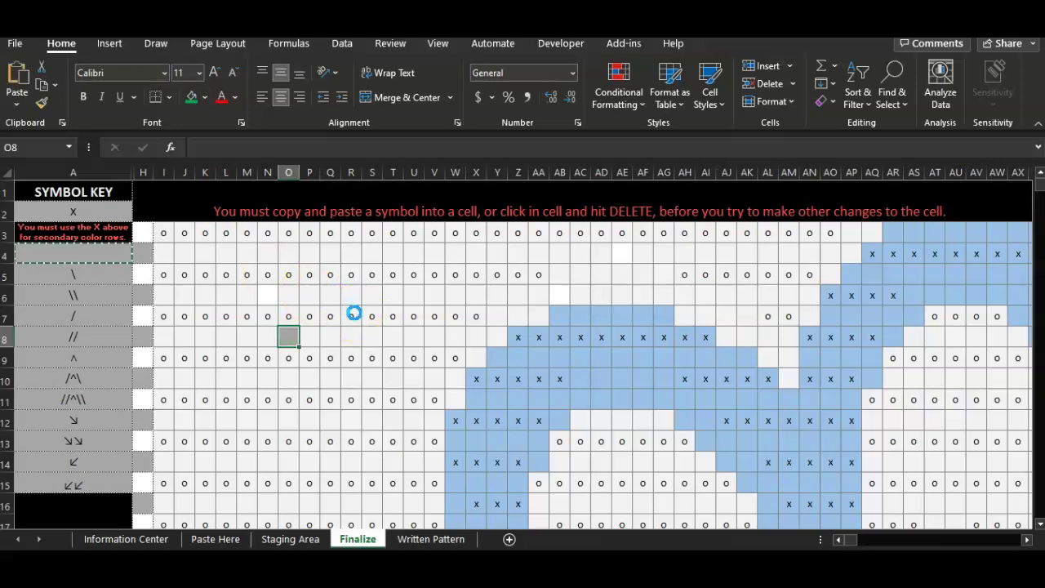
{"action": "key", "text": "ctrl+z"}
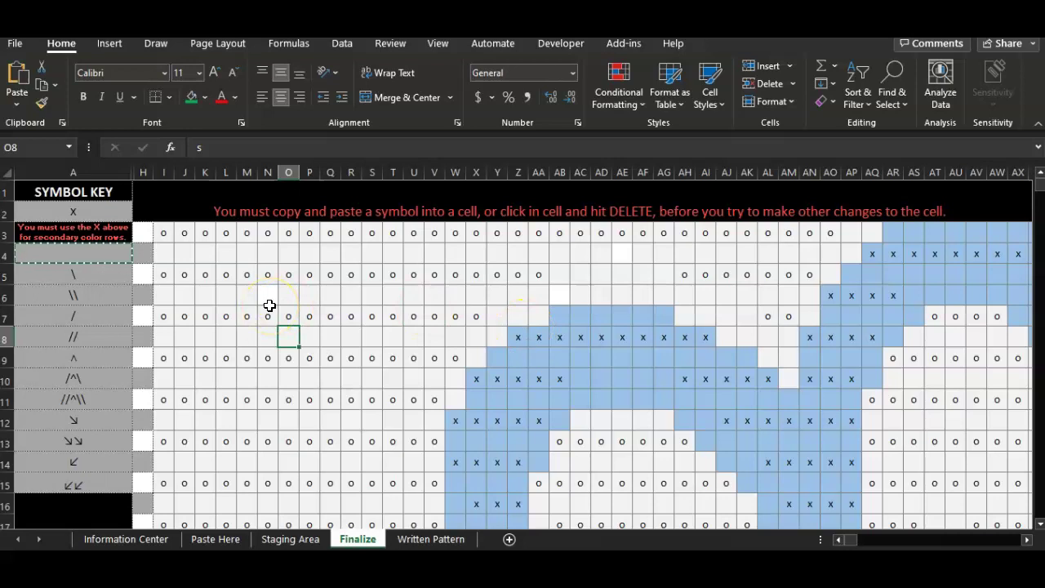
{"action": "scroll", "coordinate": [299, 339], "scroll_direction": "down", "scroll_amount": 3}
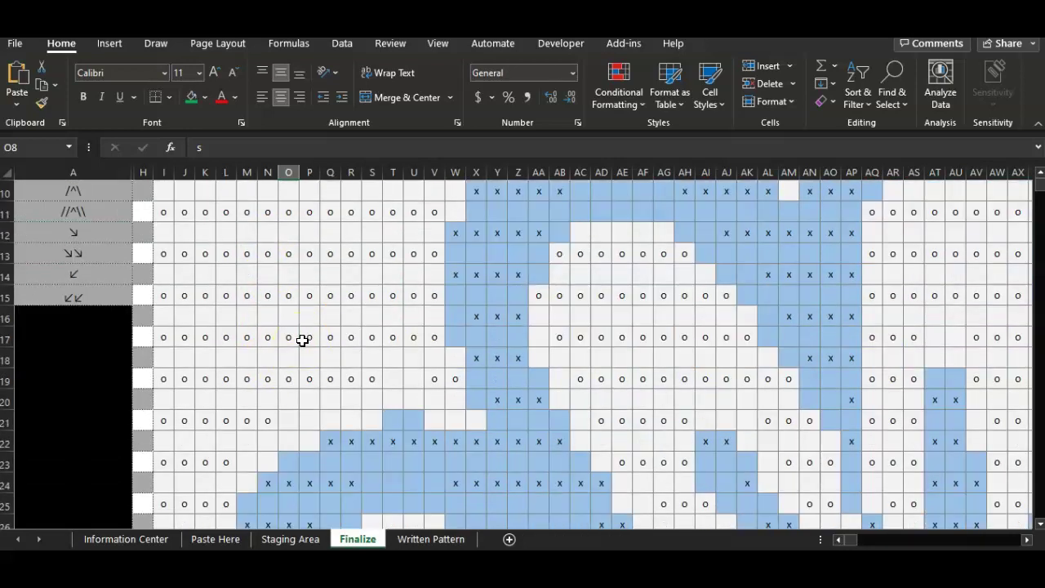
{"action": "scroll", "coordinate": [302, 339], "scroll_direction": "up", "scroll_amount": 3}
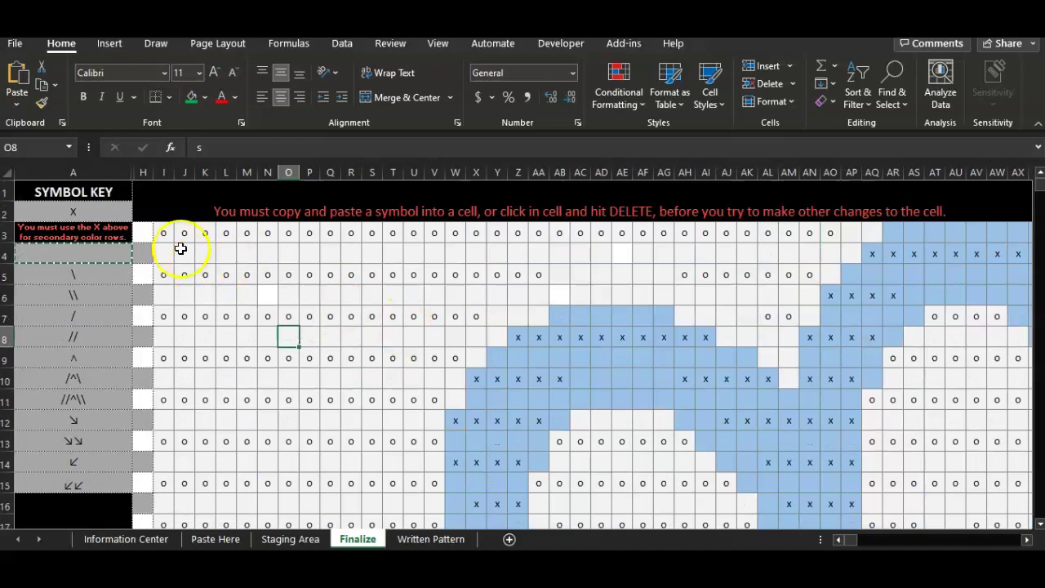
{"action": "left_click", "coordinate": [163, 231]}
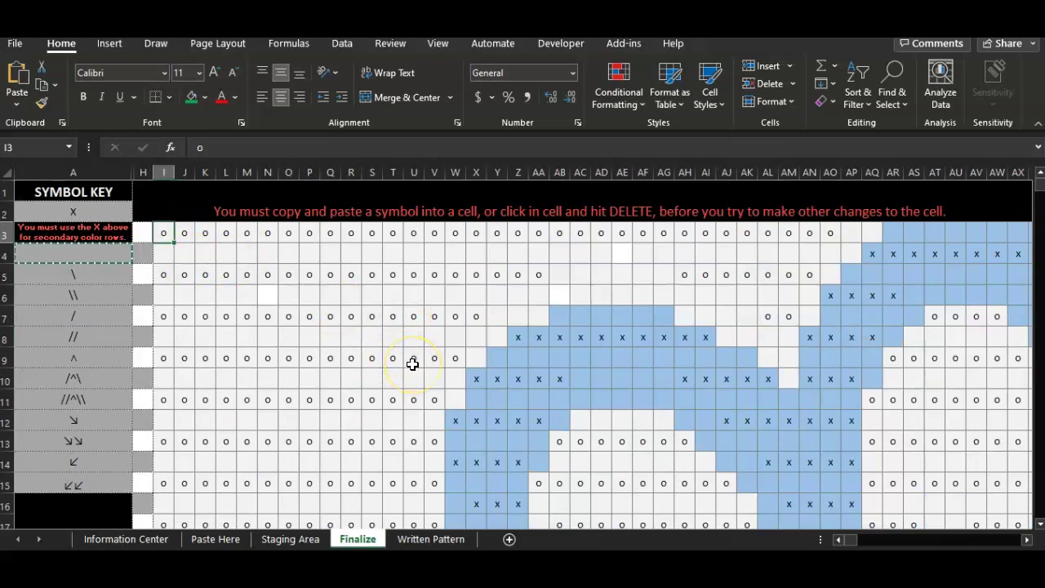
{"action": "left_click", "coordinate": [162, 234]}
{"action": "left_click_drag", "start_coordinate": [162, 233], "coordinate": [626, 234]}
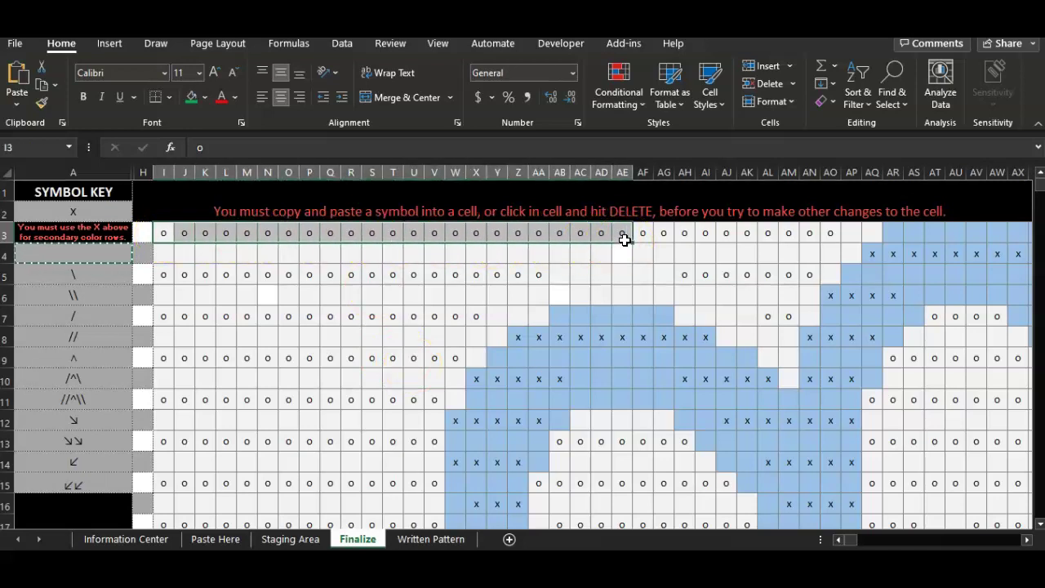
{"action": "key", "text": "ctrl+v"}
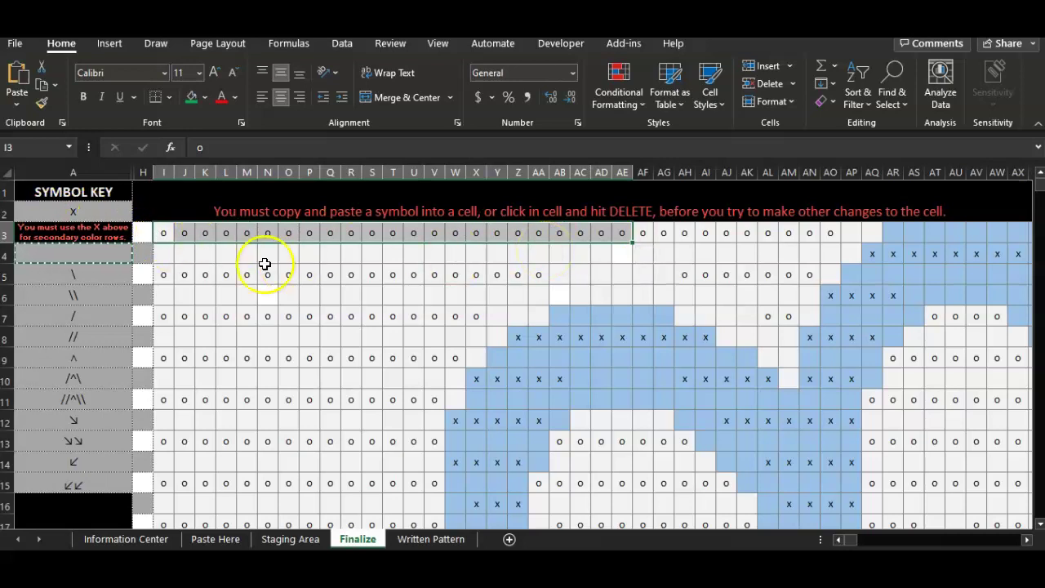
{"action": "left_click", "coordinate": [167, 254]}
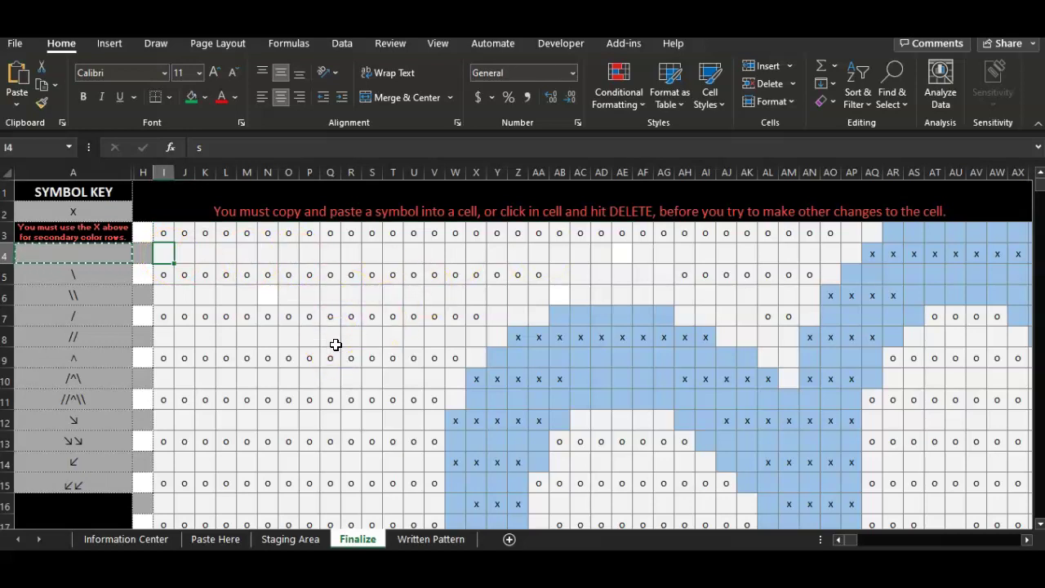
Copy the X symbol from A2 across row 3, I3 to AF3.
{"action": "left_click", "coordinate": [74, 209]}
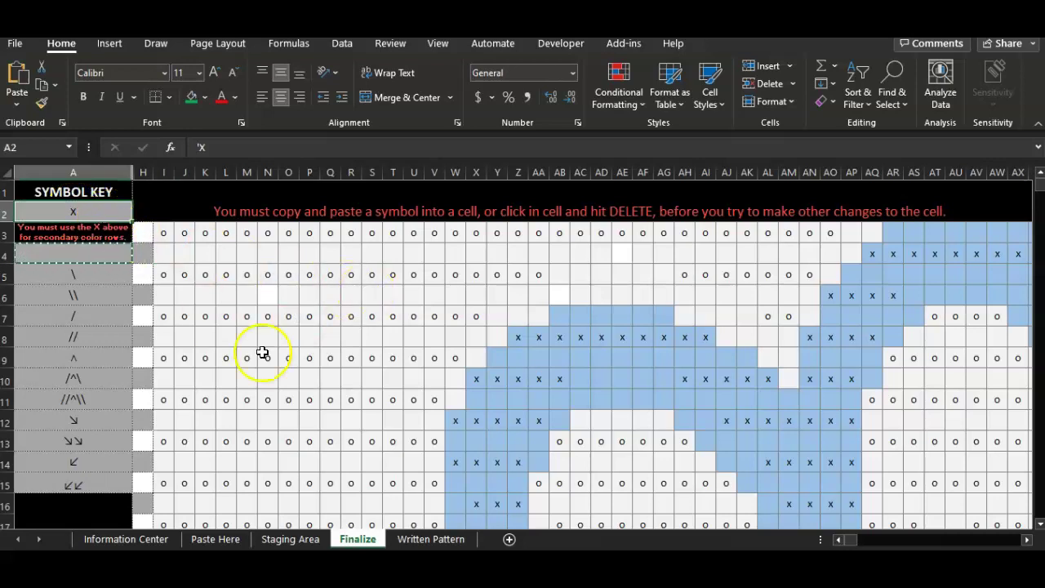
{"action": "key", "text": "ctrl+c"}
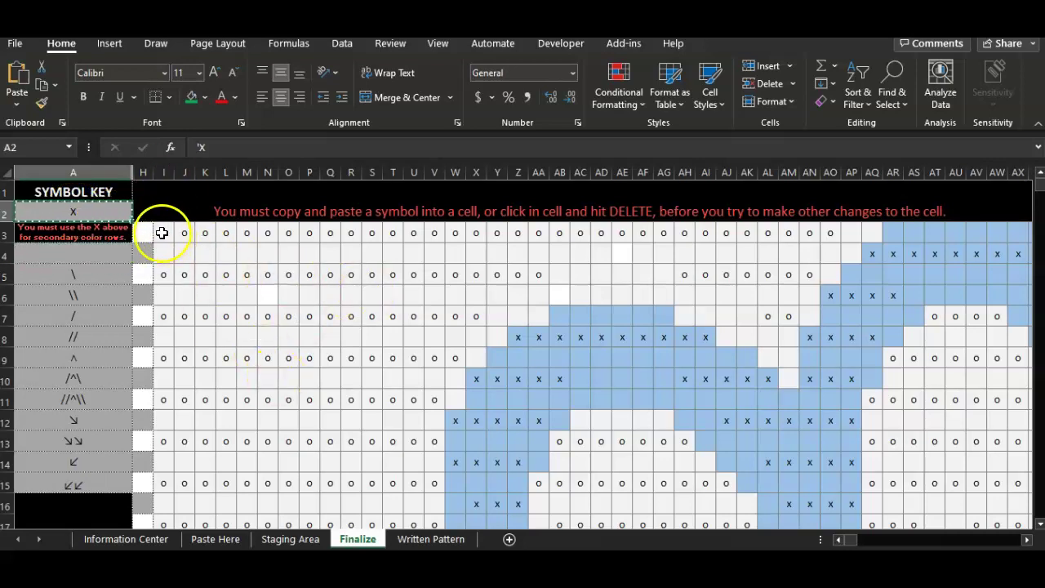
{"action": "left_click_drag", "start_coordinate": [162, 233], "coordinate": [632, 233]}
{"action": "key", "text": "ctrl+v"}
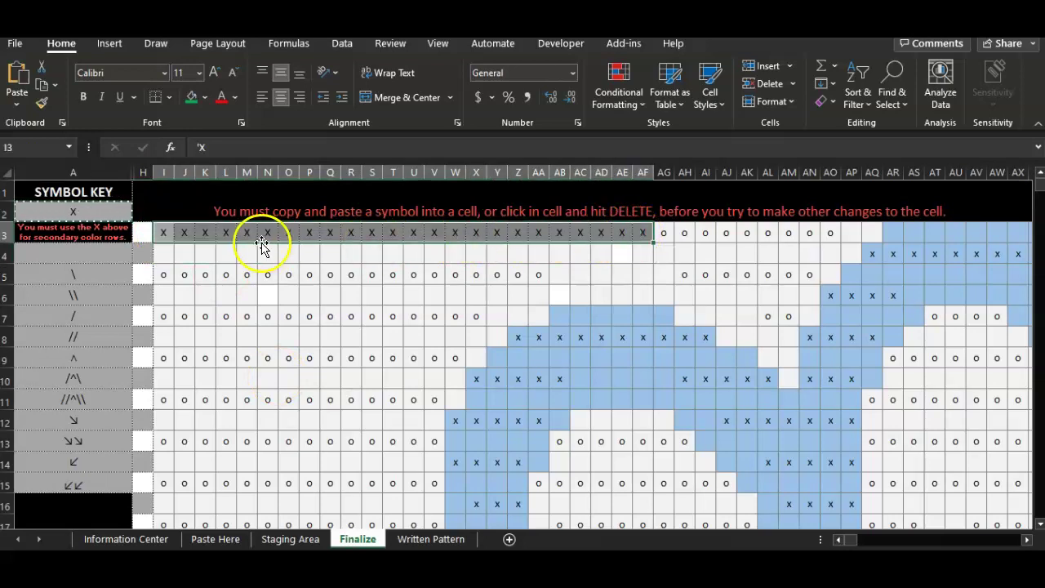
Fill I4:AF4 with the grey blank symbol from A4, then copy the I3:I4 pair.
{"action": "left_click", "coordinate": [171, 256]}
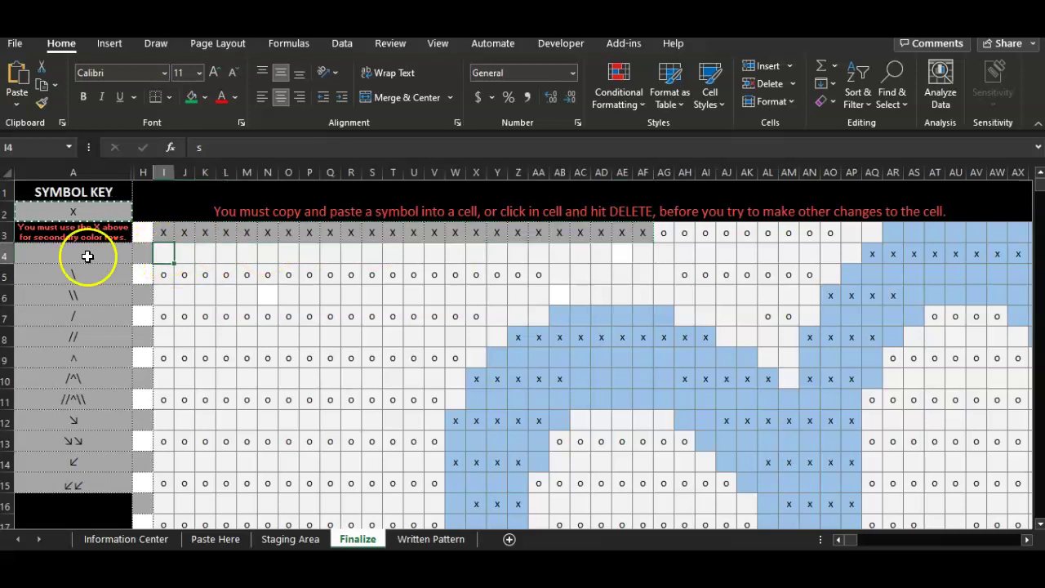
{"action": "left_click", "coordinate": [53, 256]}
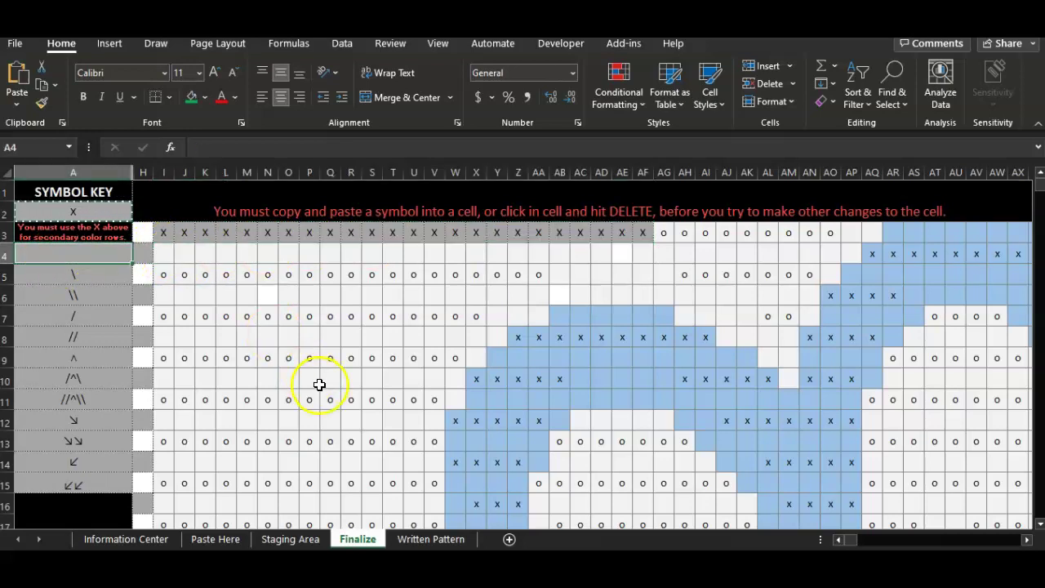
{"action": "key", "text": "ctrl+c"}
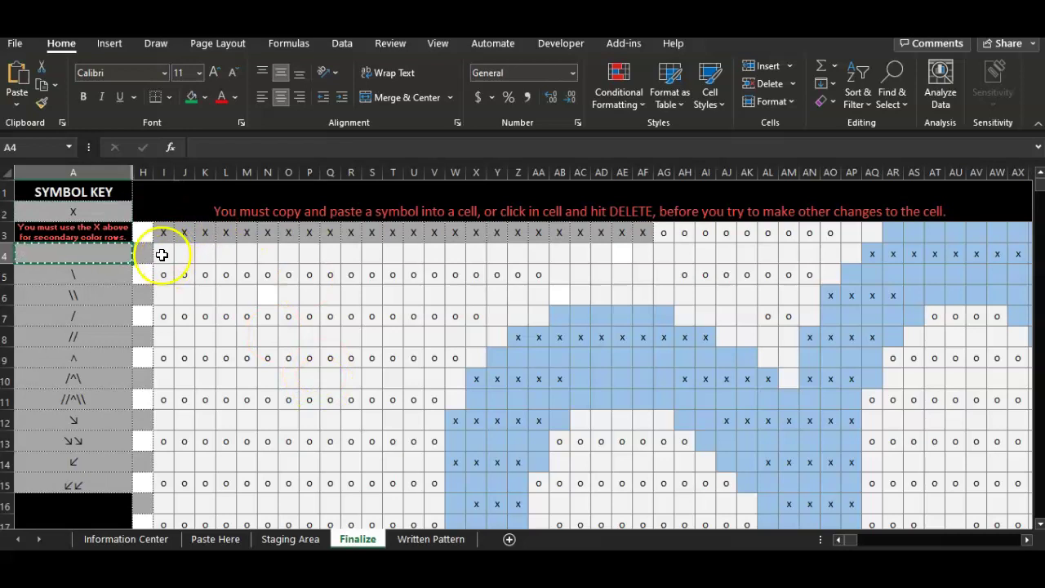
{"action": "left_click_drag", "start_coordinate": [160, 253], "coordinate": [633, 256]}
{"action": "key", "text": "ctrl+v"}
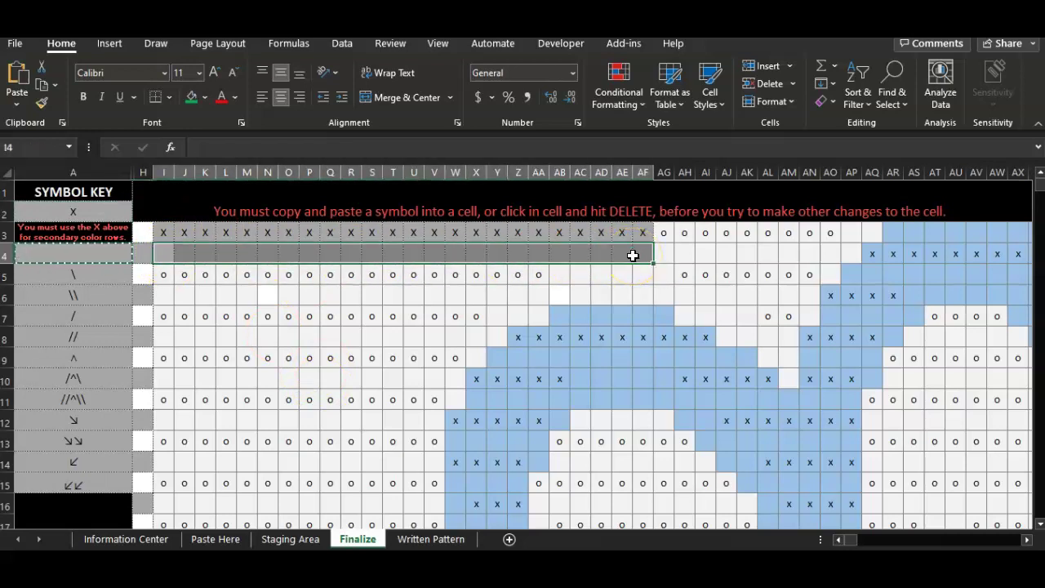
{"action": "left_click_drag", "start_coordinate": [163, 234], "coordinate": [163, 249]}
{"action": "key", "text": "ctrl+c"}
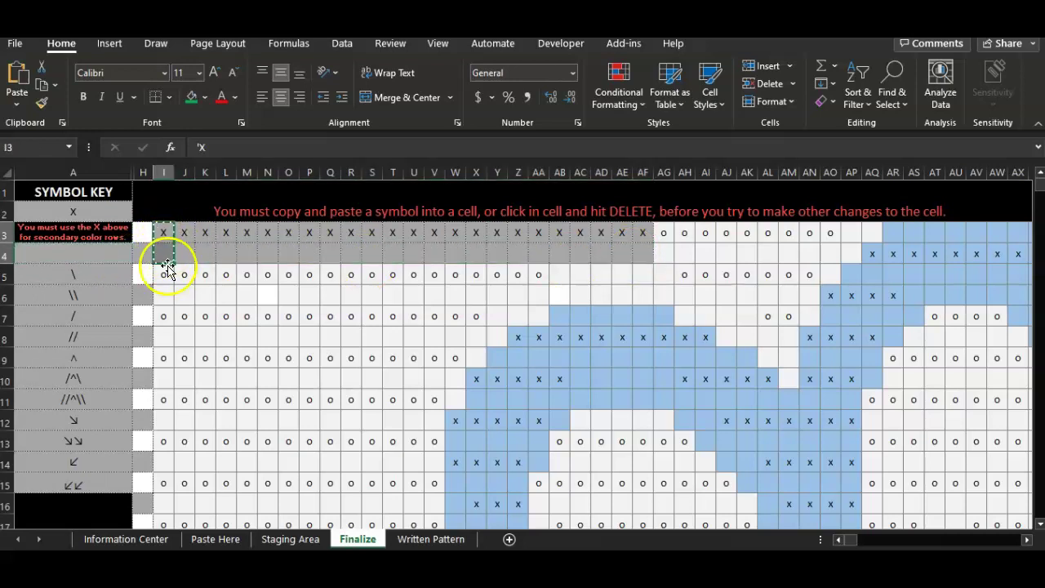
Paste the X and blank pair into I5:I6 and I7:I8.
{"action": "left_click", "coordinate": [163, 279]}
{"action": "key", "text": "ctrl+v"}
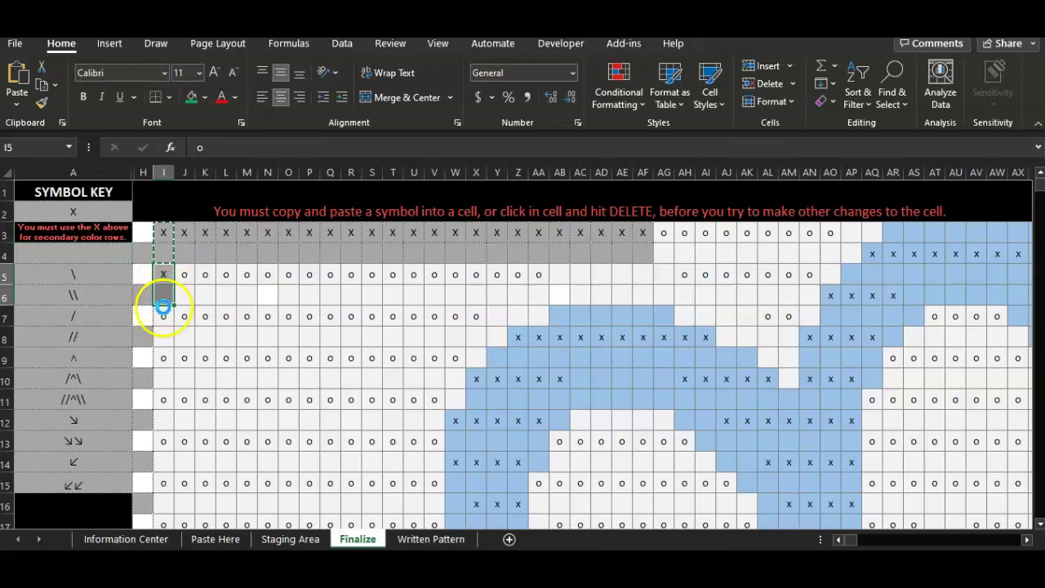
{"action": "left_click", "coordinate": [163, 314]}
{"action": "key", "text": "ctrl+v"}
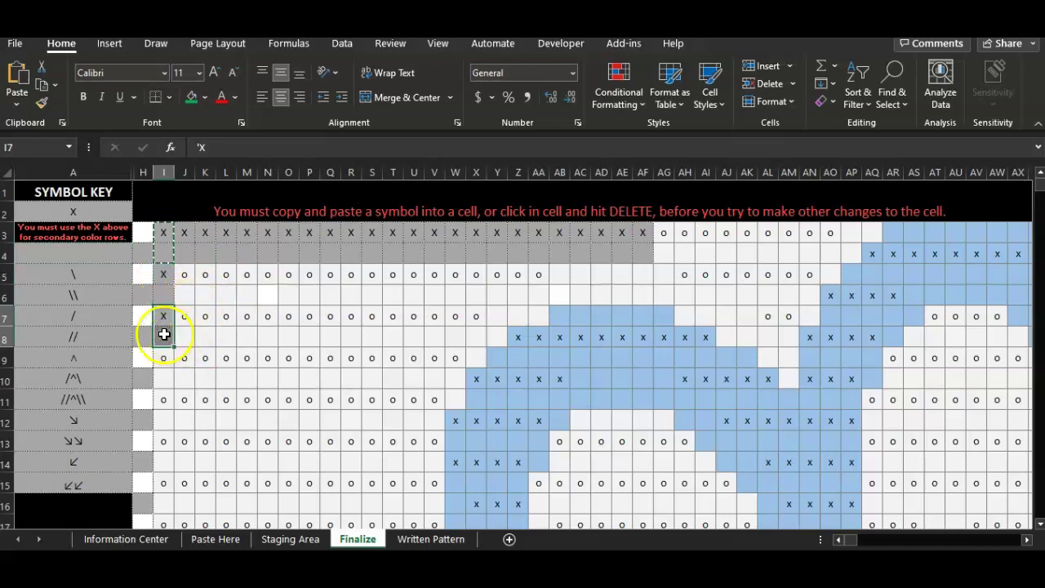
Paste the copied symbol cells across the J5:Q9 block.
{"action": "left_click", "coordinate": [185, 276]}
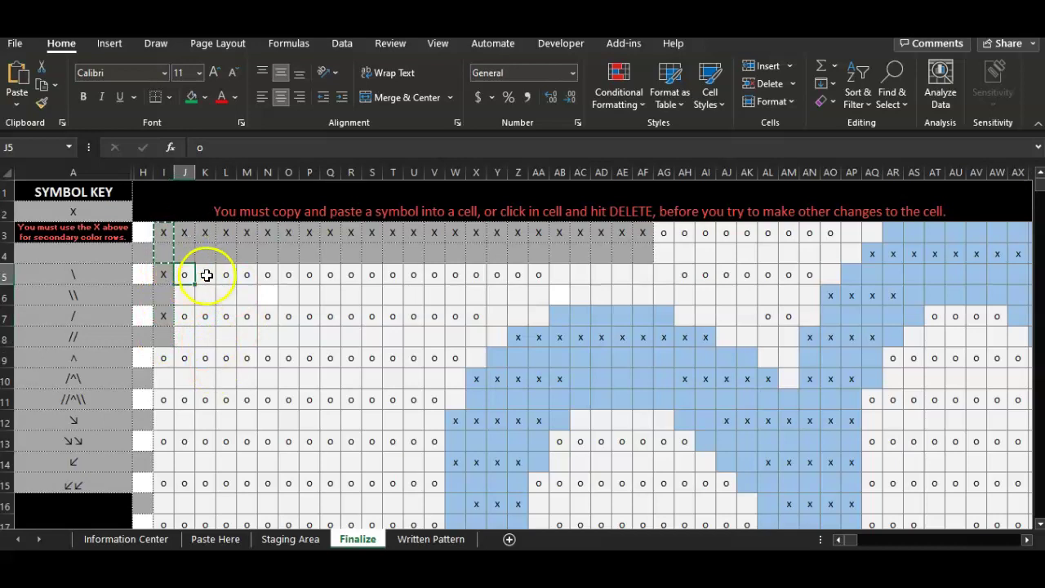
{"action": "left_click_drag", "start_coordinate": [205, 238], "coordinate": [408, 235]}
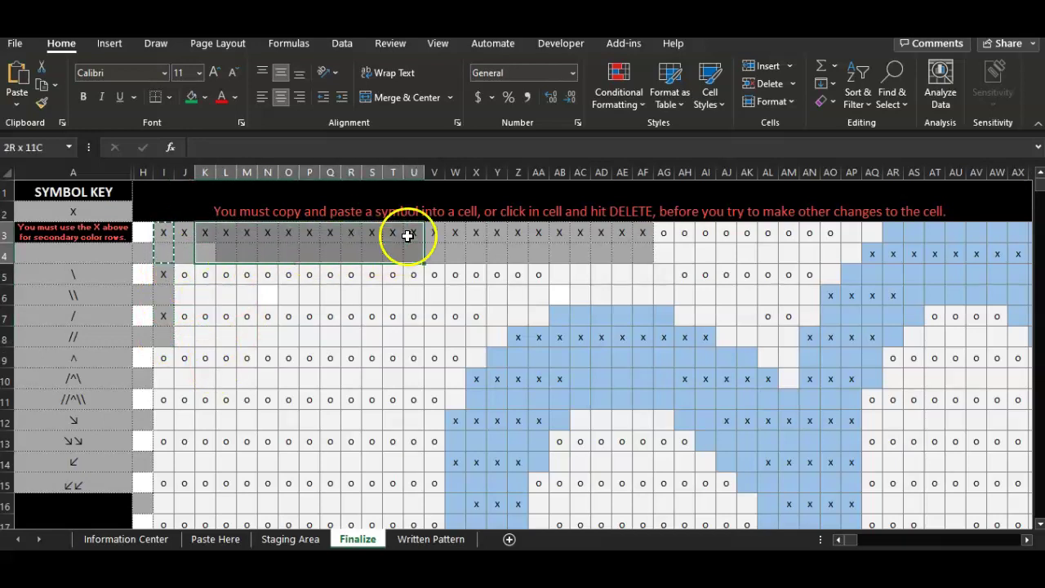
{"action": "left_click_drag", "start_coordinate": [187, 278], "coordinate": [304, 301]}
{"action": "left_click", "coordinate": [289, 231]}
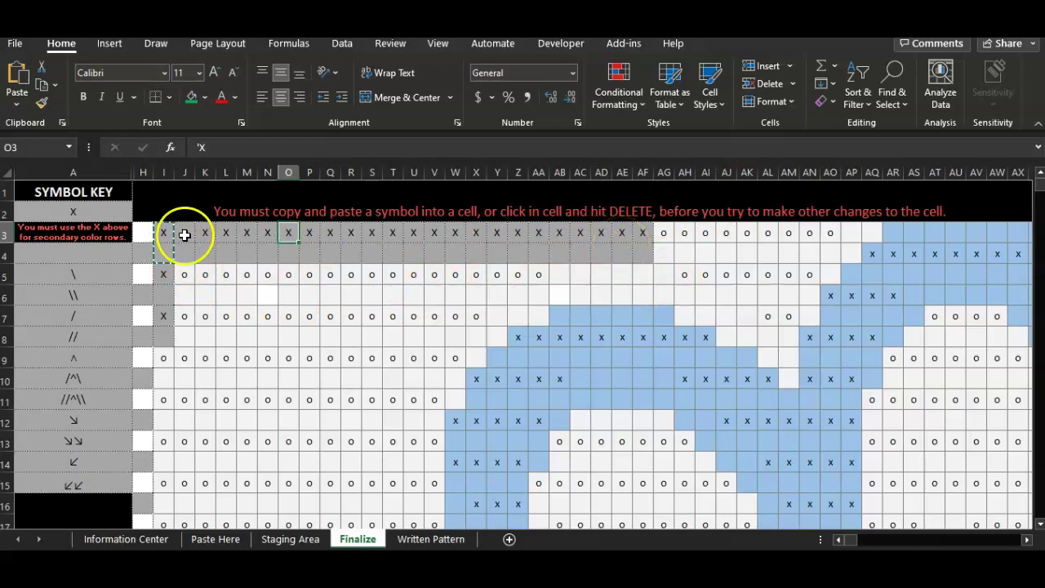
{"action": "left_click_drag", "start_coordinate": [187, 274], "coordinate": [337, 348]}
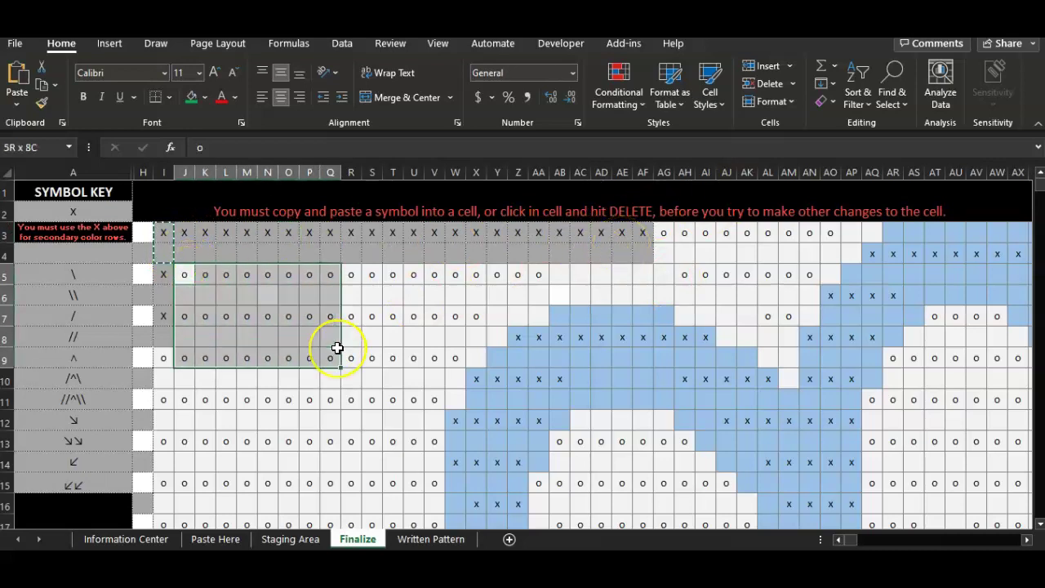
{"action": "key", "text": "ctrl+v"}
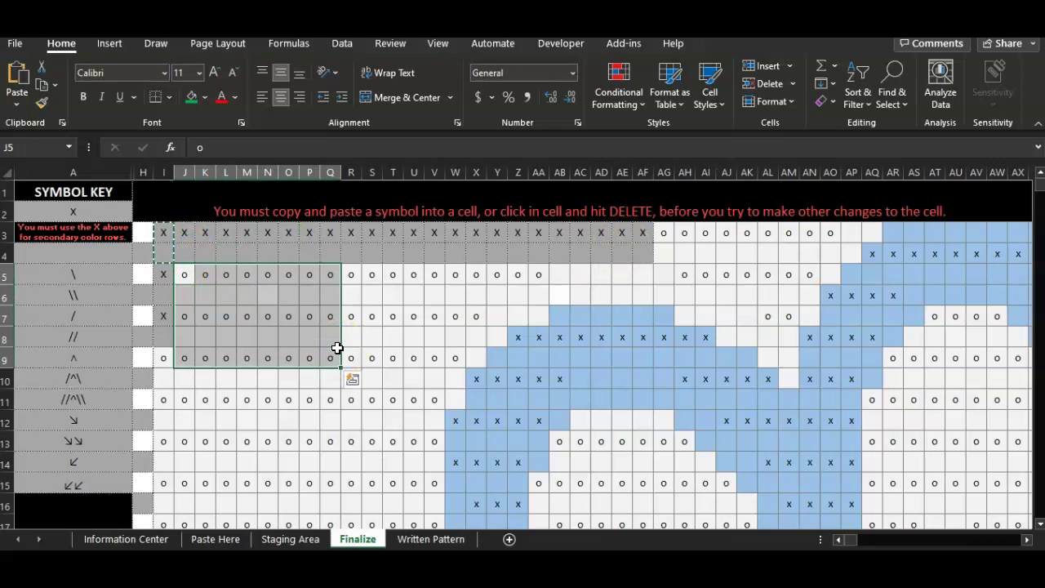
{"action": "scroll", "coordinate": [338, 349], "scroll_direction": "down", "scroll_amount": 2}
{"action": "scroll", "coordinate": [337, 348], "scroll_direction": "up", "scroll_amount": 2}
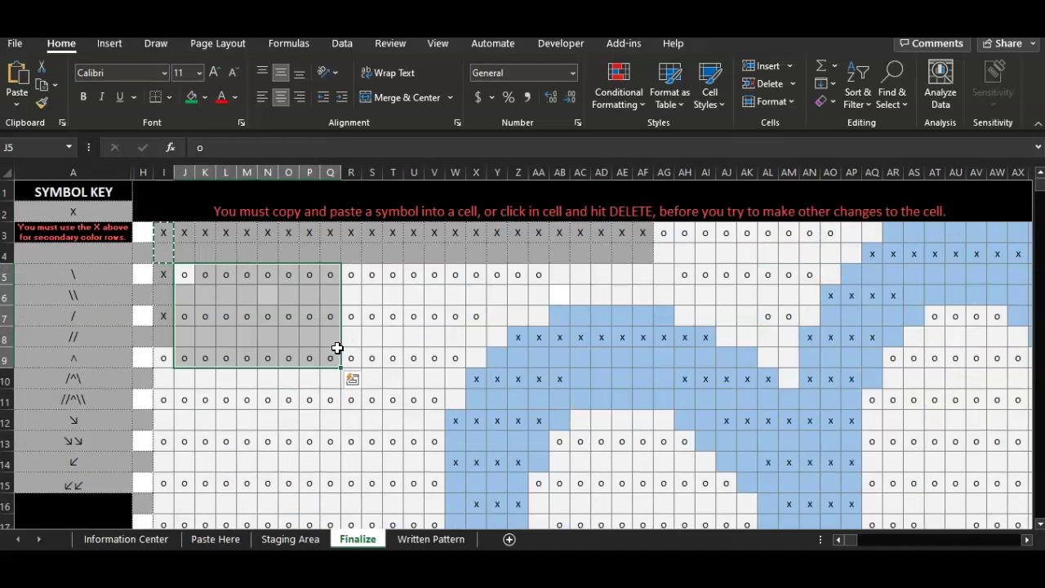
{"action": "left_click", "coordinate": [518, 339]}
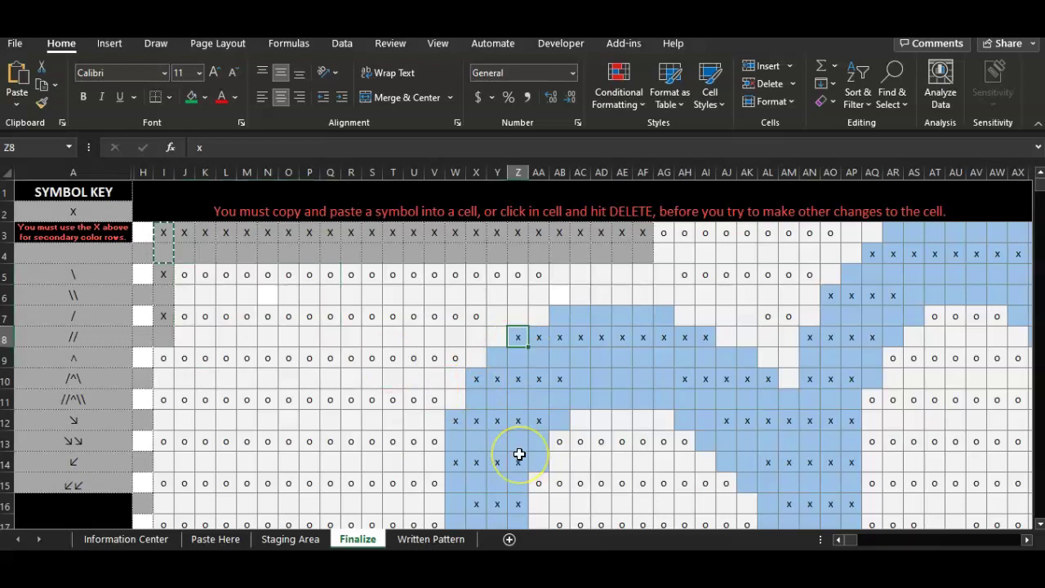
{"action": "left_click", "coordinate": [474, 316]}
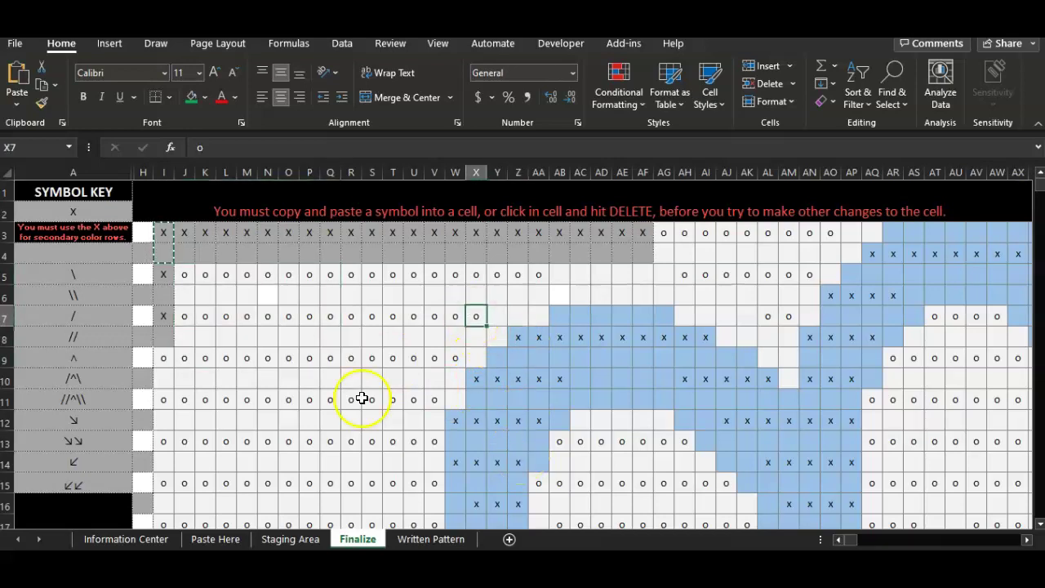
{"action": "left_click", "coordinate": [268, 336]}
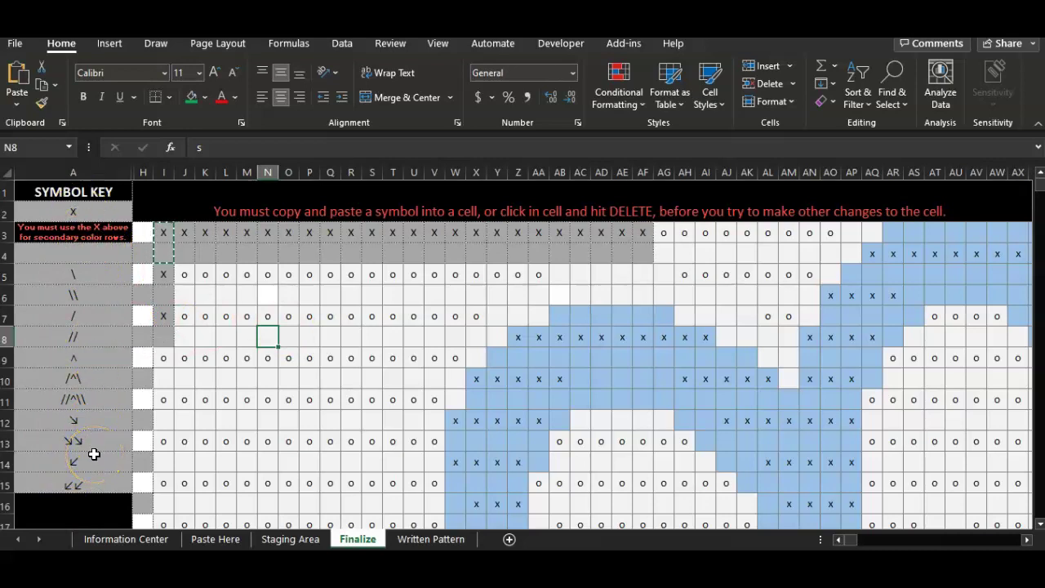
{"action": "left_click", "coordinate": [58, 232]}
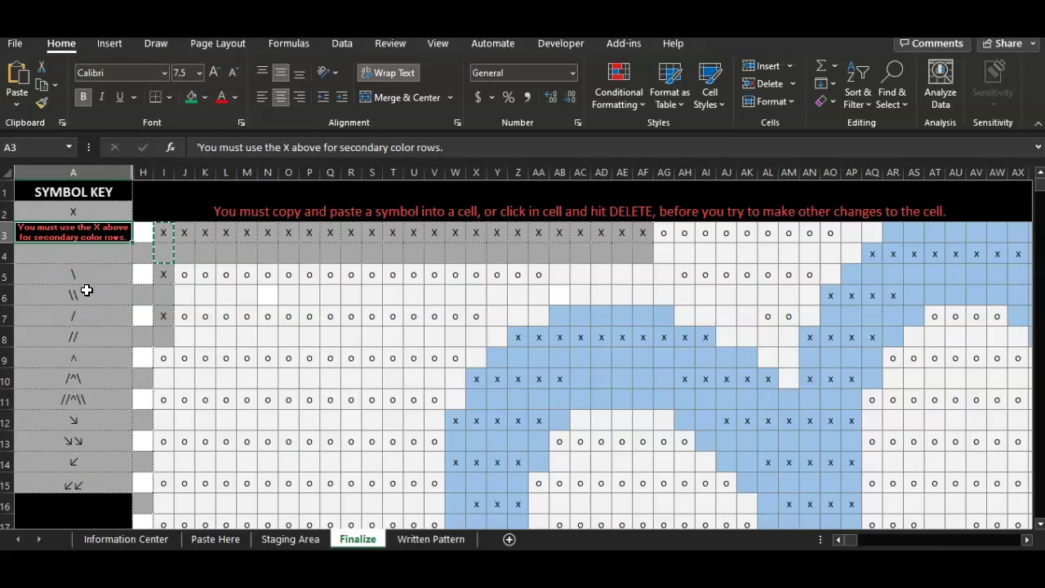
{"action": "left_click", "coordinate": [669, 234]}
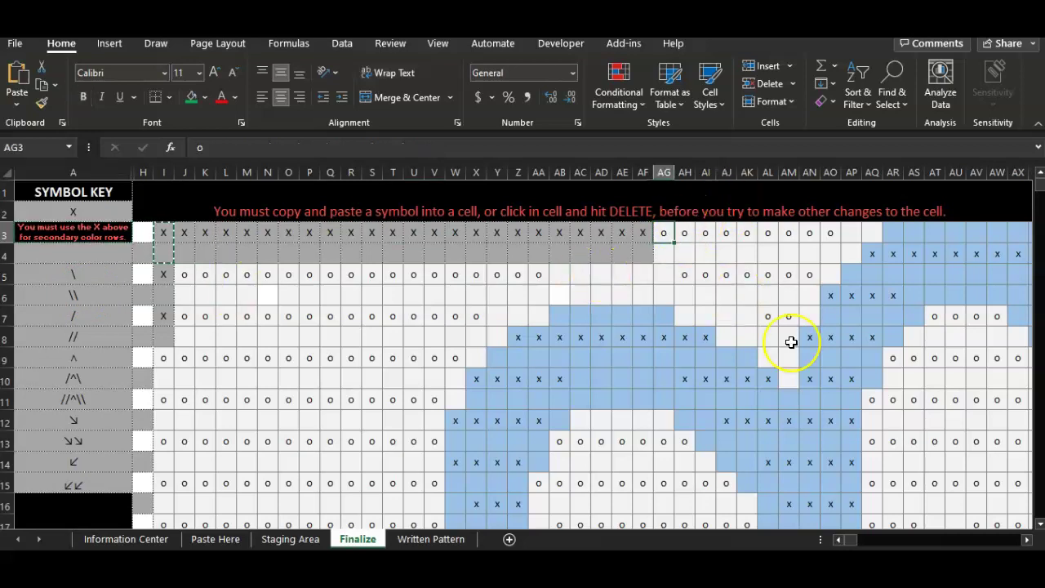
{"action": "type", "text": "x"}
{"action": "key", "text": "Return"}
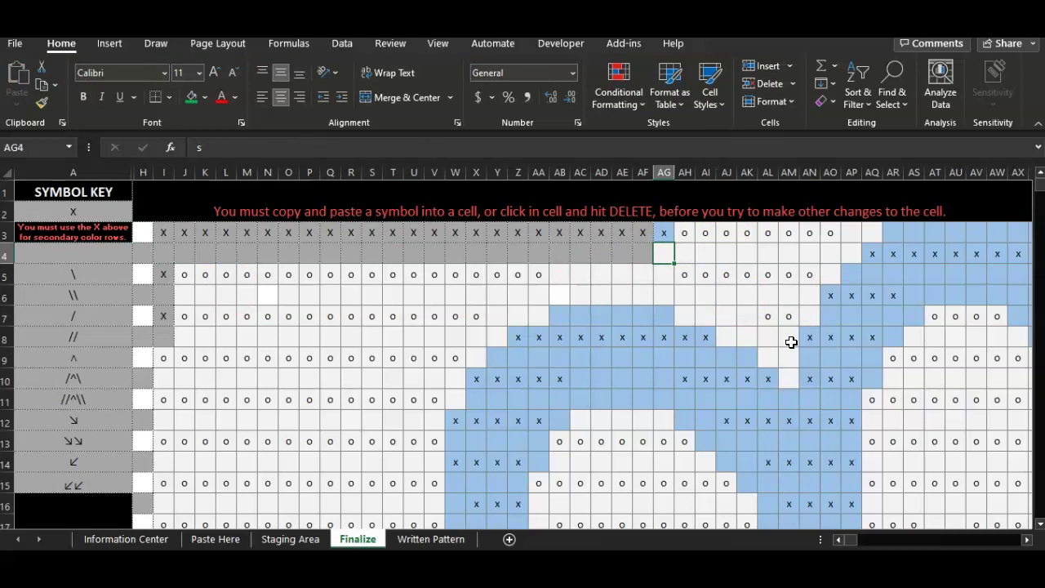
{"action": "left_click", "coordinate": [665, 233]}
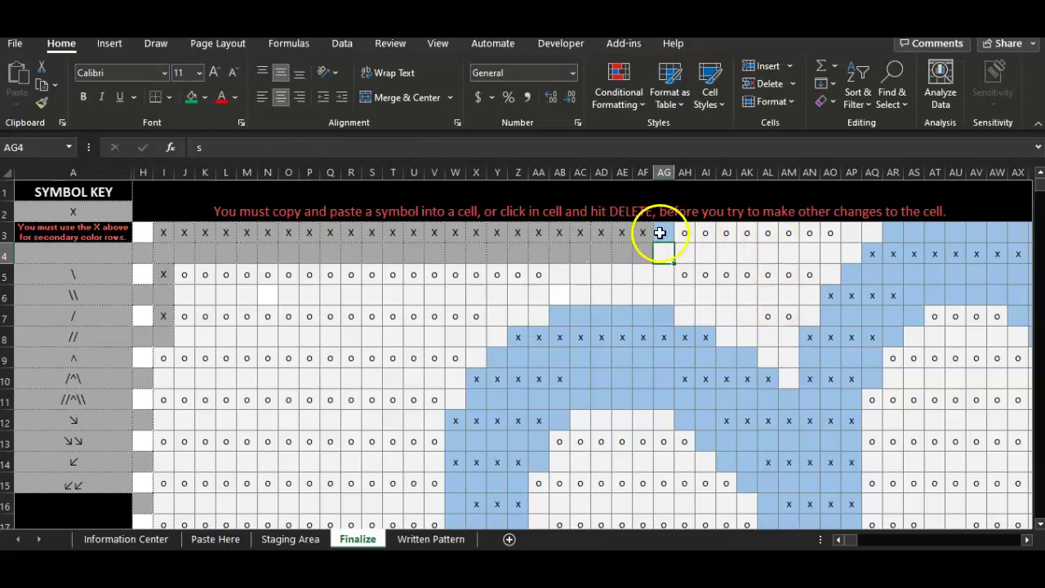
{"action": "left_click", "coordinate": [752, 433]}
{"action": "key", "text": "Up"}
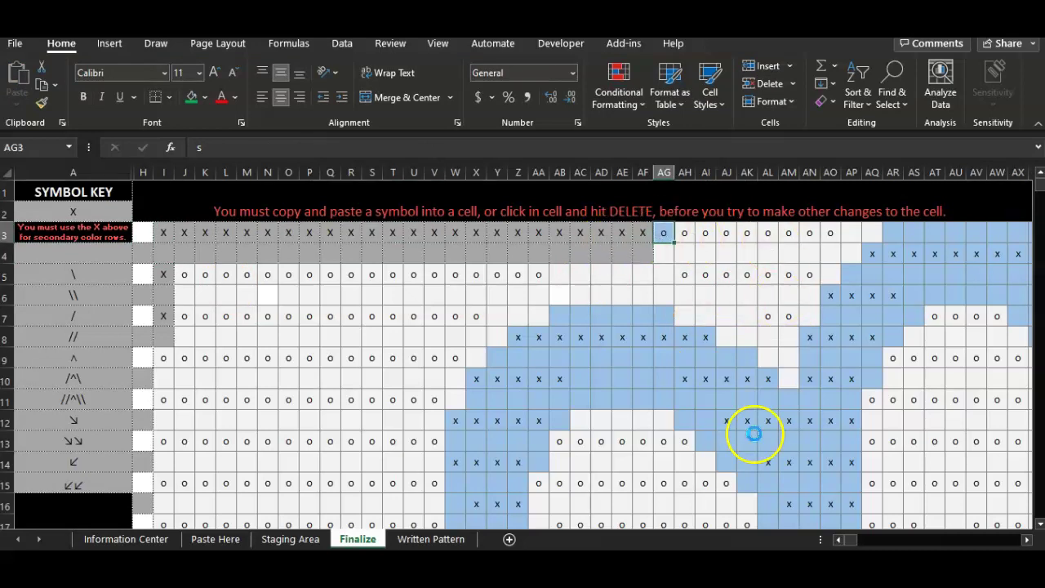
{"action": "scroll", "coordinate": [719, 454], "scroll_direction": "down", "scroll_amount": 5}
{"action": "scroll", "coordinate": [719, 454], "scroll_direction": "down", "scroll_amount": 3}
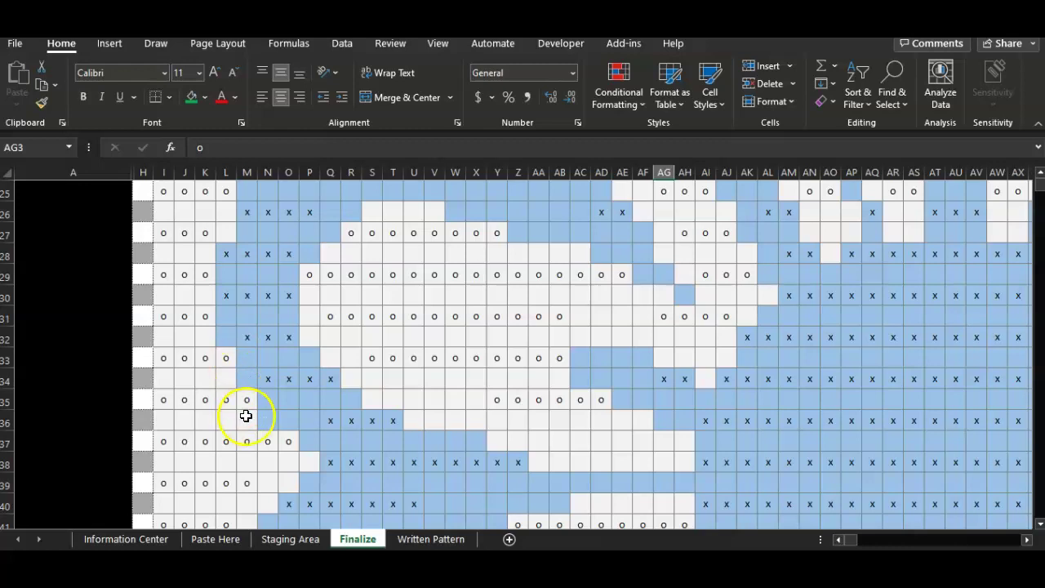
{"action": "left_click", "coordinate": [353, 357]}
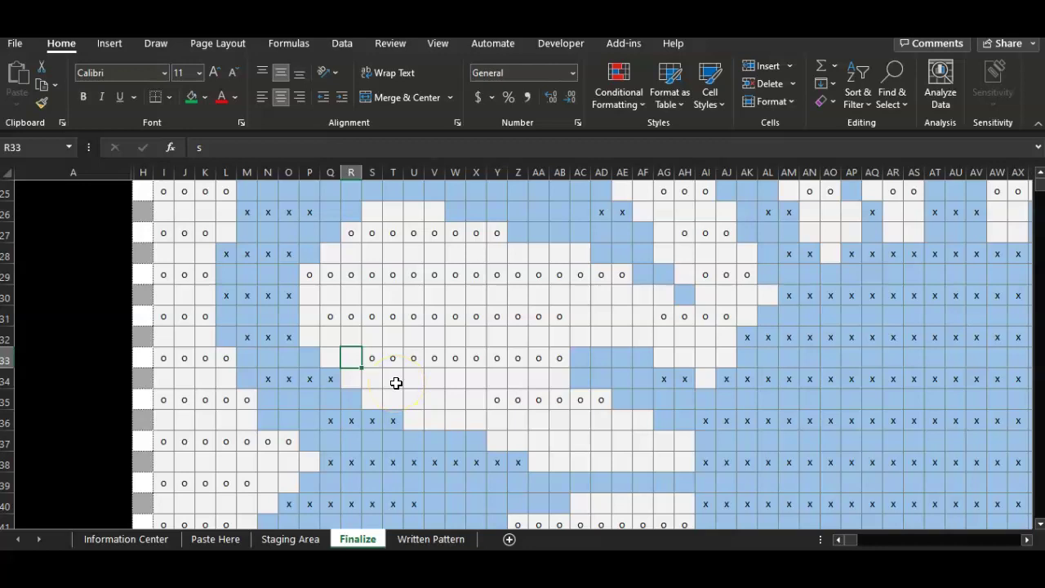
{"action": "left_click", "coordinate": [352, 357]}
{"action": "left_click_drag", "start_coordinate": [350, 365], "coordinate": [355, 401]}
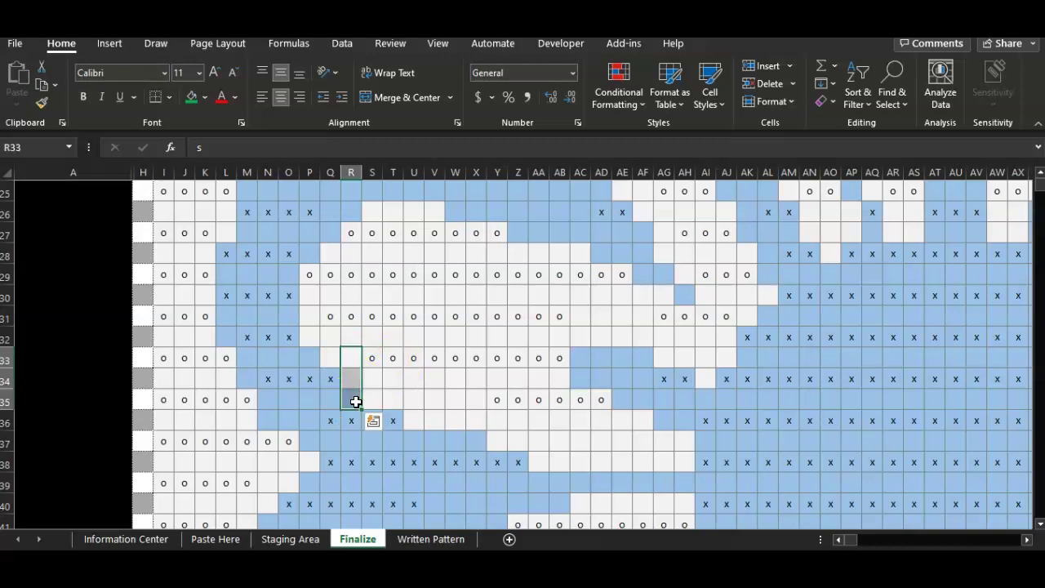
{"action": "left_click", "coordinate": [348, 353]}
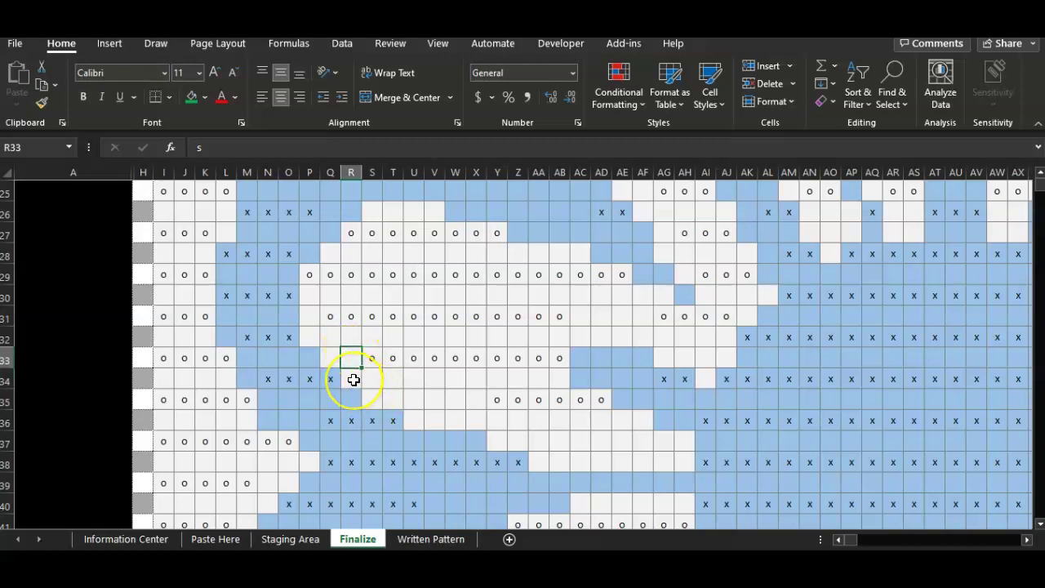
{"action": "left_click_drag", "start_coordinate": [354, 380], "coordinate": [353, 419]}
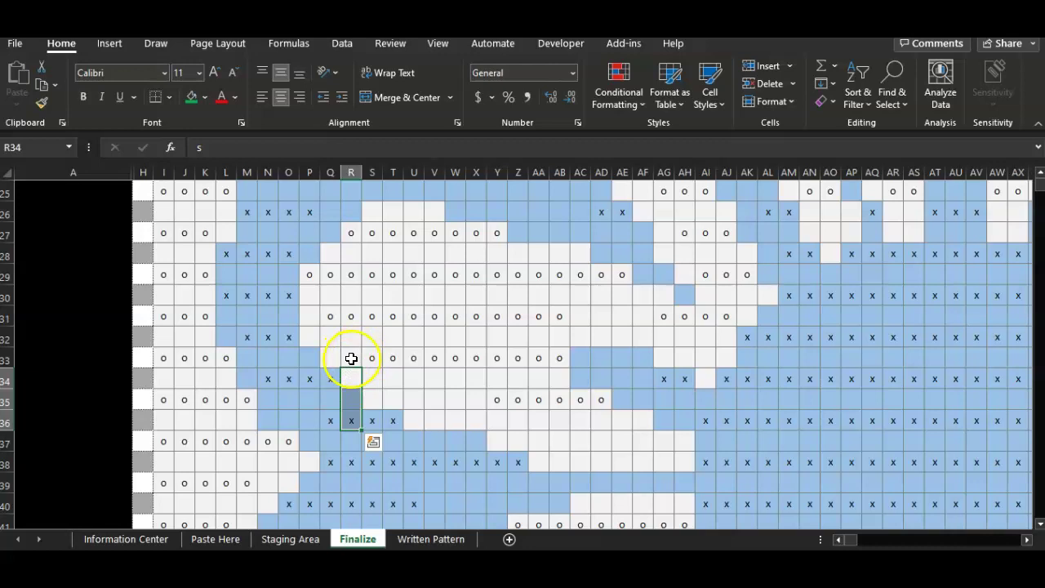
{"action": "left_click", "coordinate": [352, 358]}
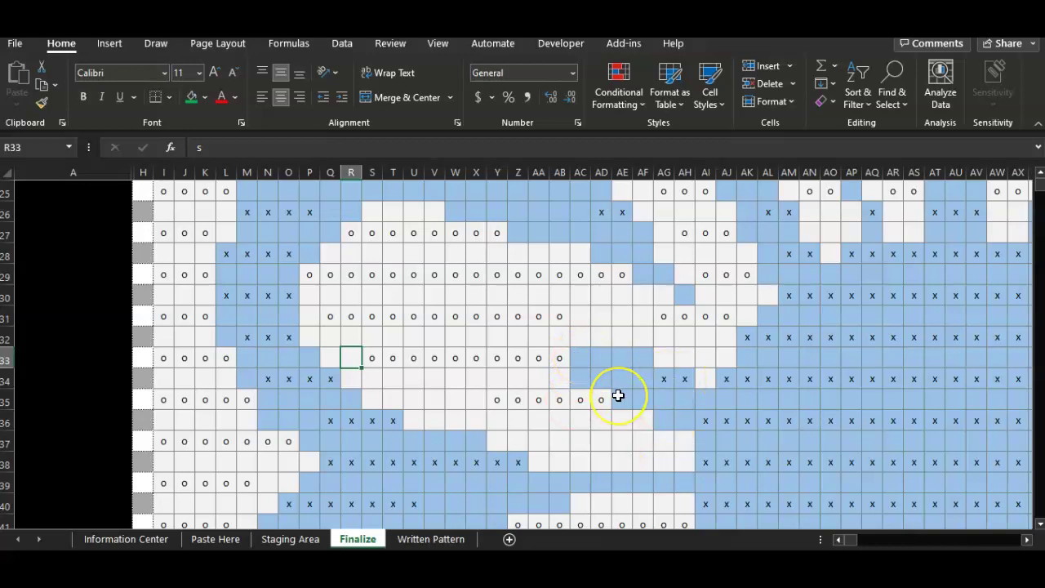
{"action": "scroll", "coordinate": [618, 396], "scroll_direction": "up", "scroll_amount": 6}
{"action": "scroll", "coordinate": [618, 396], "scroll_direction": "up", "scroll_amount": 2}
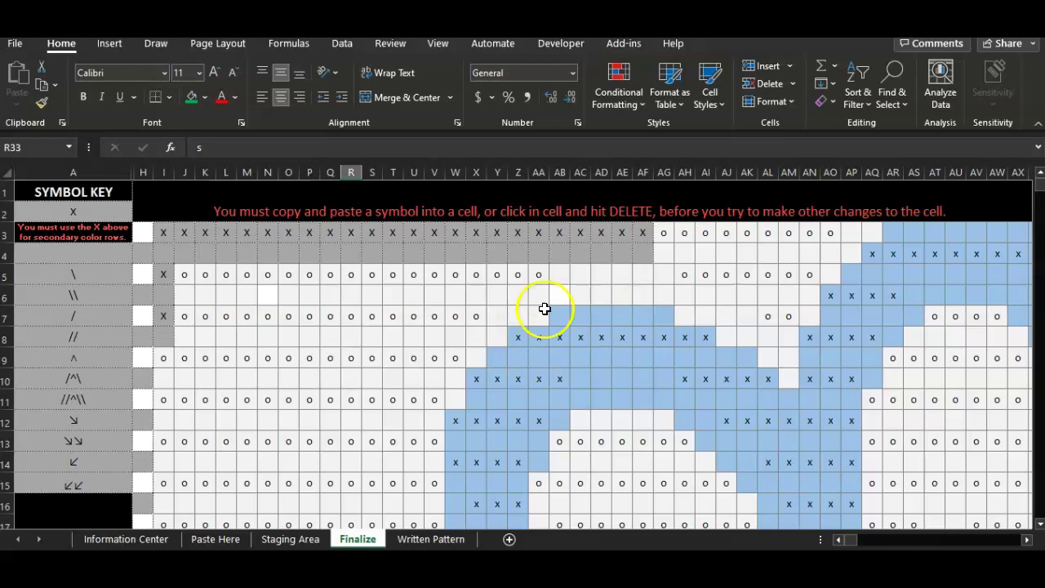
{"action": "left_click", "coordinate": [474, 310]}
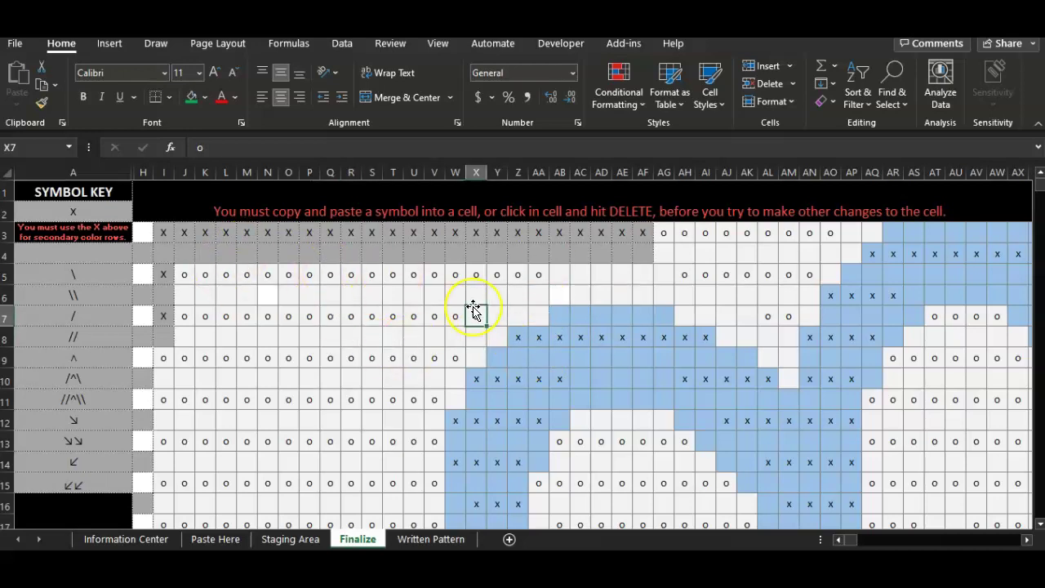
{"action": "left_click", "coordinate": [430, 539]}
{"action": "scroll", "coordinate": [727, 459], "scroll_direction": "down", "scroll_amount": 1}
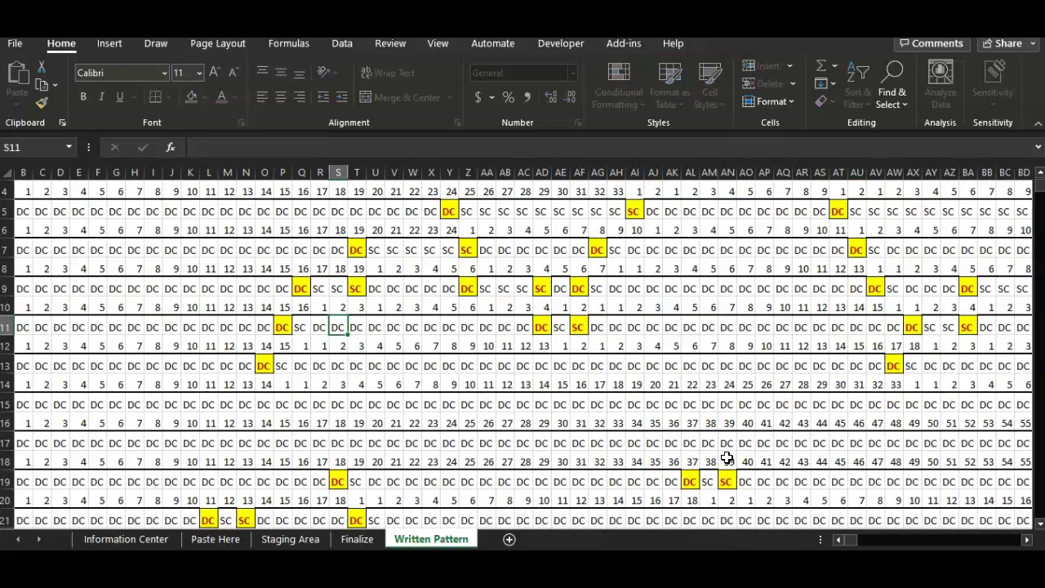
{"action": "scroll", "coordinate": [727, 459], "scroll_direction": "down", "scroll_amount": 4}
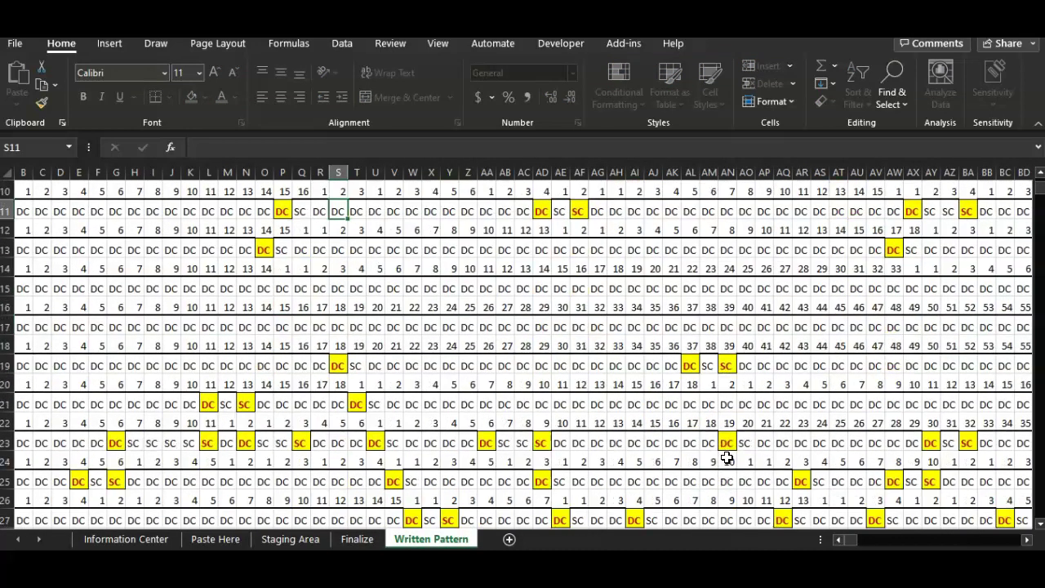
{"action": "scroll", "coordinate": [726, 459], "scroll_direction": "down", "scroll_amount": 5}
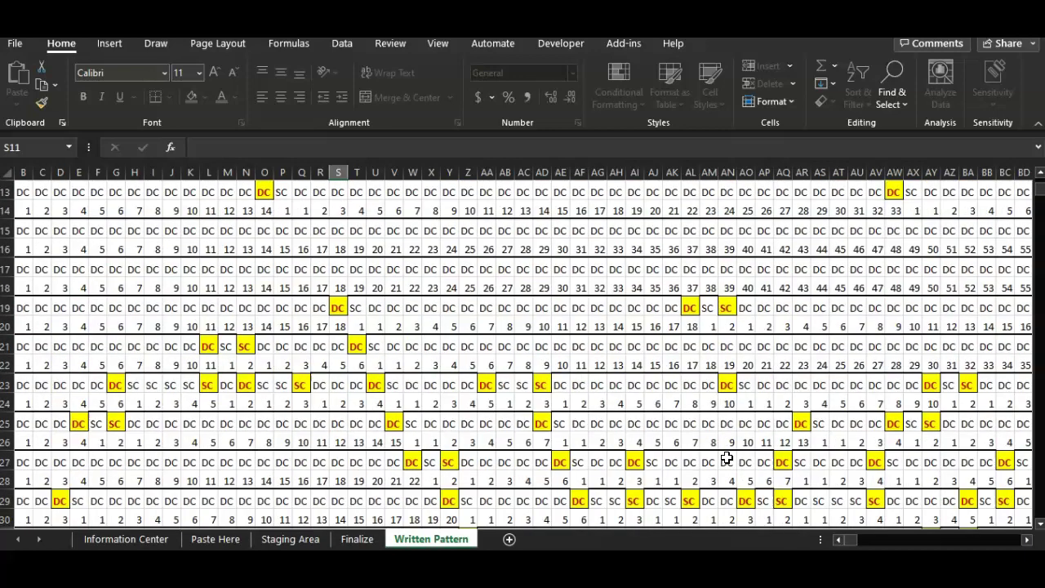
{"action": "scroll", "coordinate": [727, 459], "scroll_direction": "up", "scroll_amount": 10}
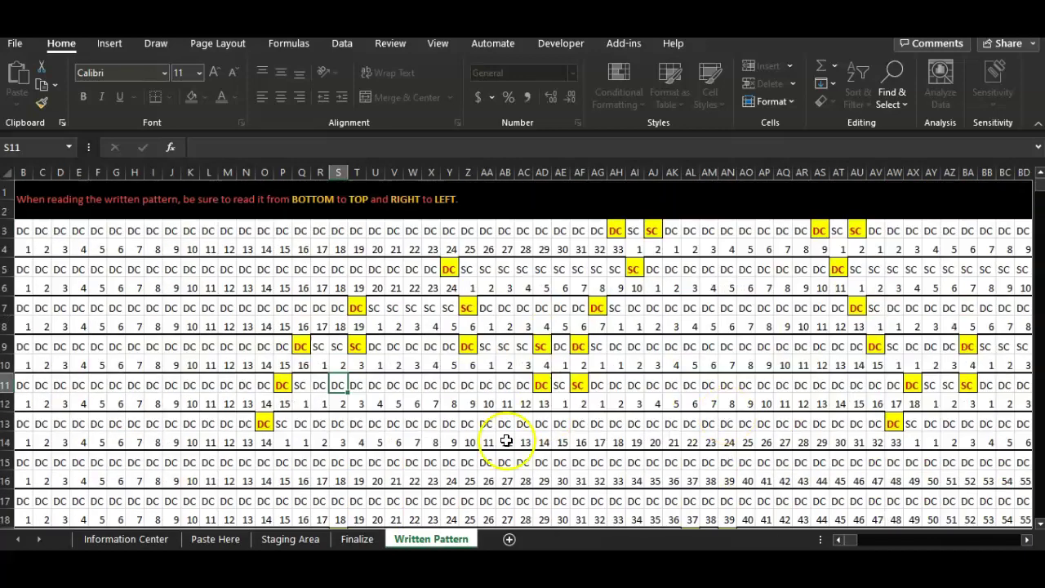
{"action": "left_click", "coordinate": [357, 539]}
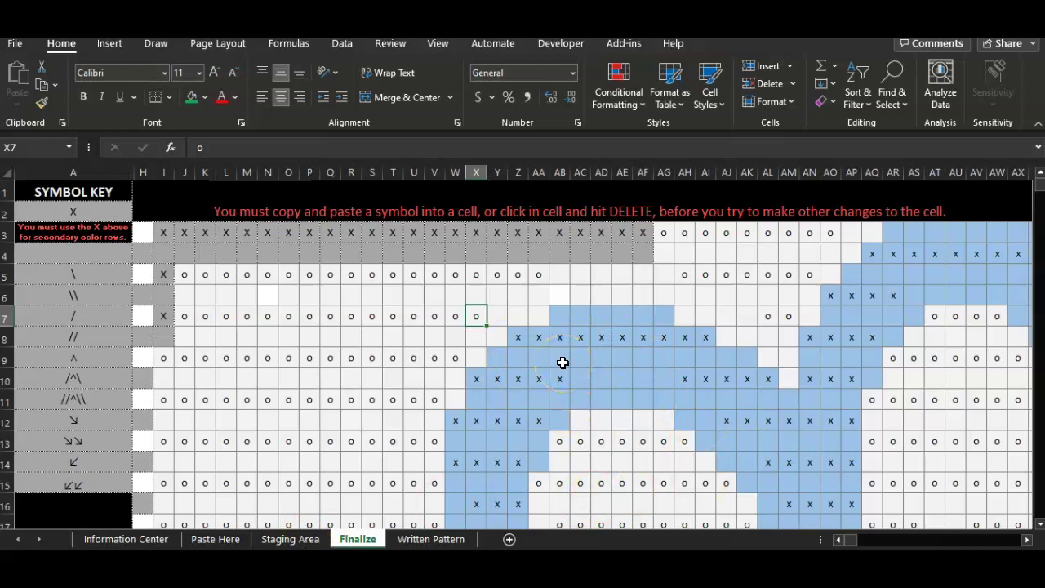
View the Written Pattern sheet and scroll through its DC and SC stitch rows.
{"action": "left_click", "coordinate": [415, 539]}
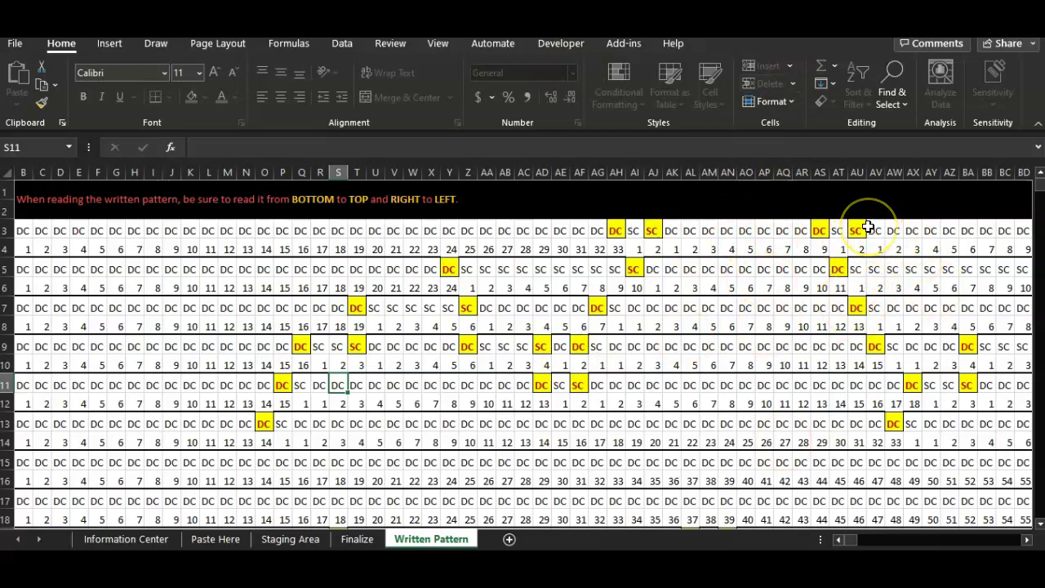
{"action": "scroll", "coordinate": [892, 389], "scroll_direction": "down", "scroll_amount": 2}
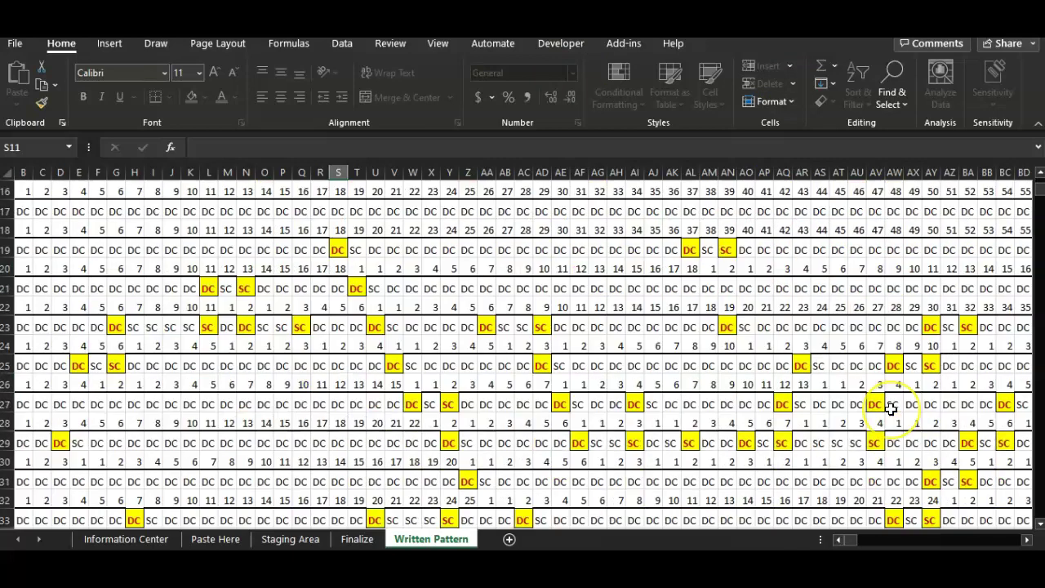
{"action": "scroll", "coordinate": [892, 400], "scroll_direction": "up", "scroll_amount": 2}
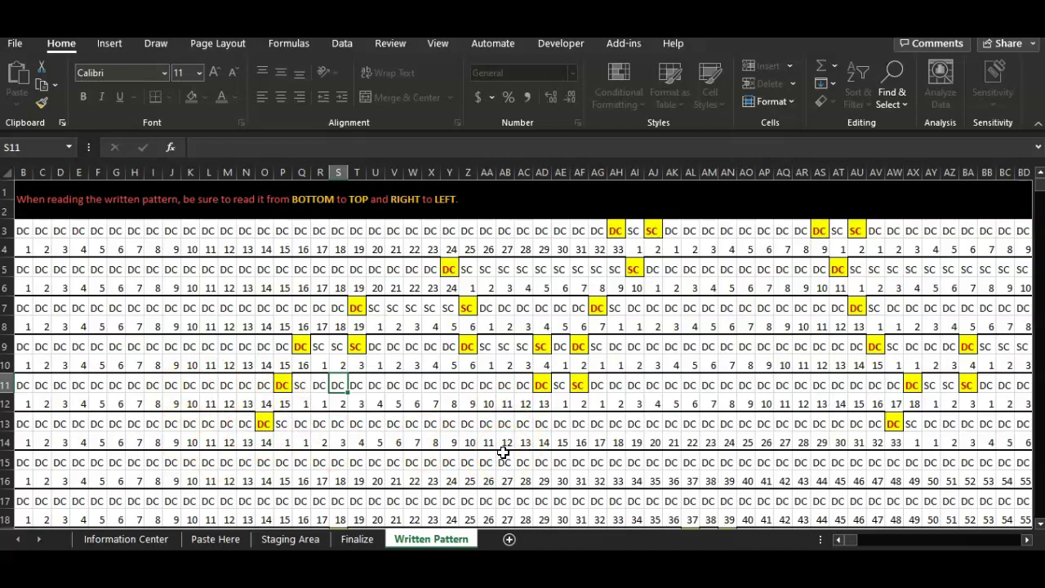
Go back to the Finalize sheet with its x and o chart and symbol key.
{"action": "left_click", "coordinate": [413, 516]}
{"action": "left_click", "coordinate": [356, 539]}
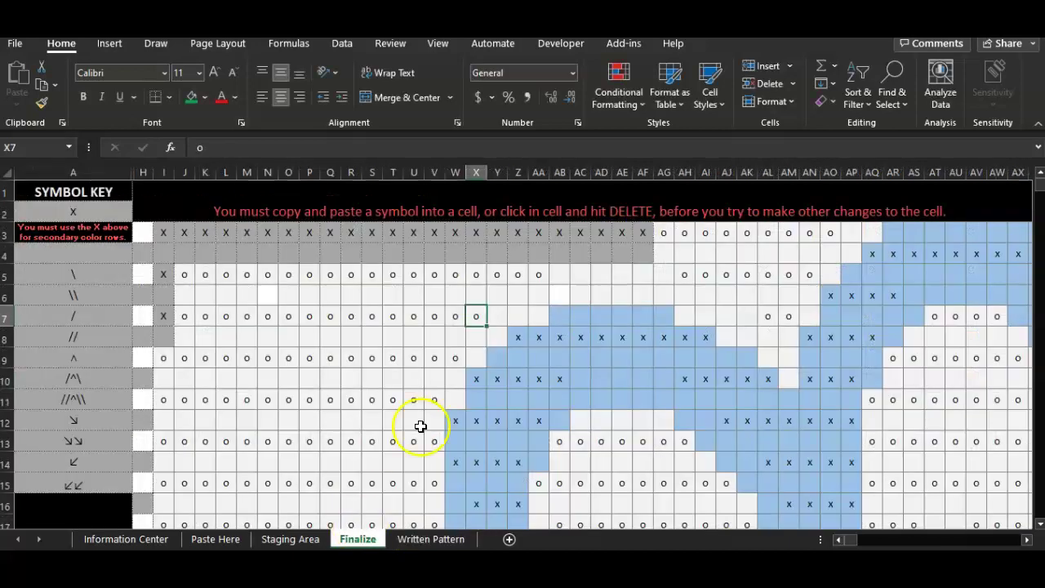